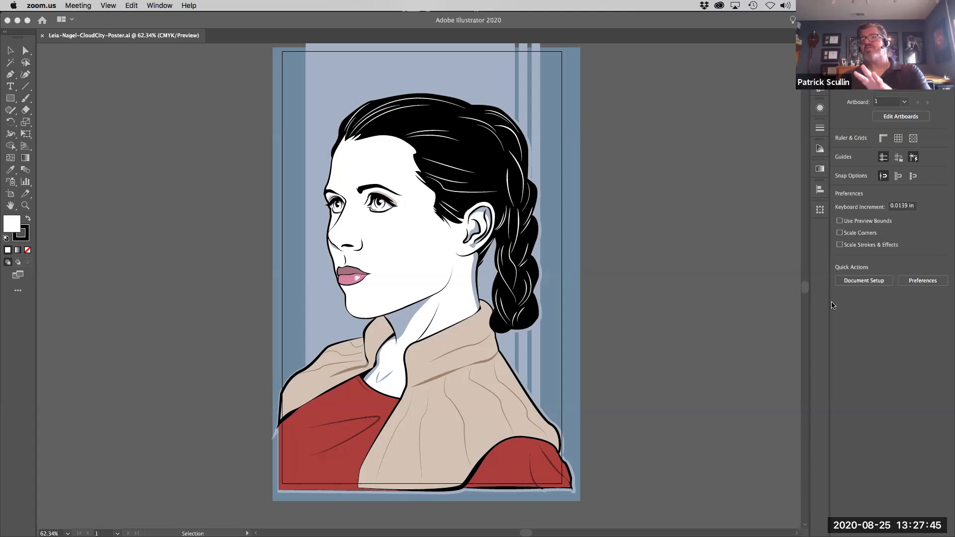
Switch to Illustrator and activate the Line Segment tool
left_click(181, 21)
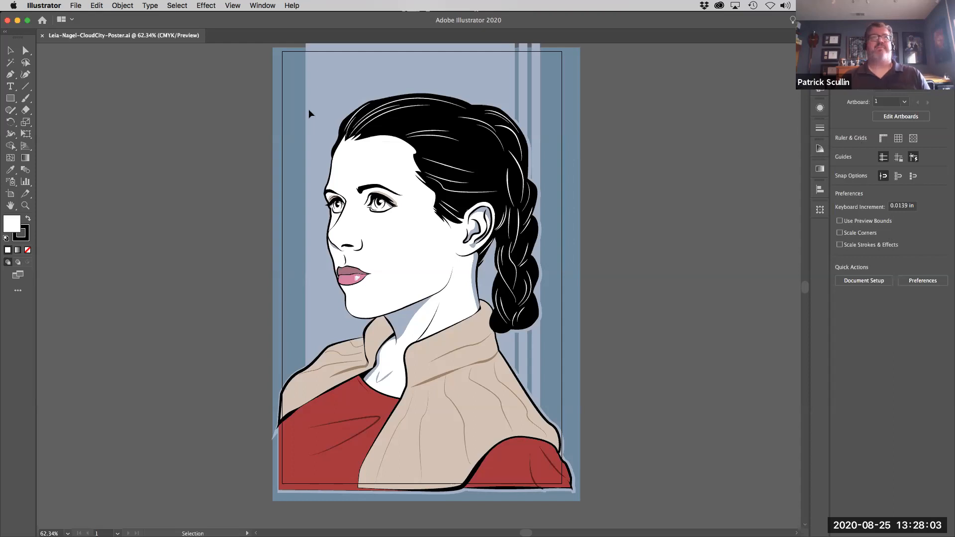
left_click(10, 75)
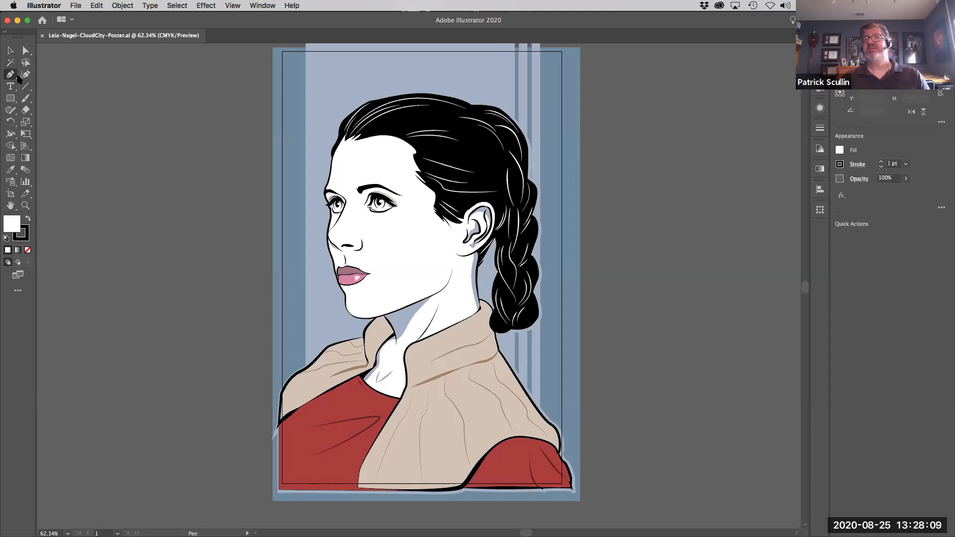
left_click(23, 86)
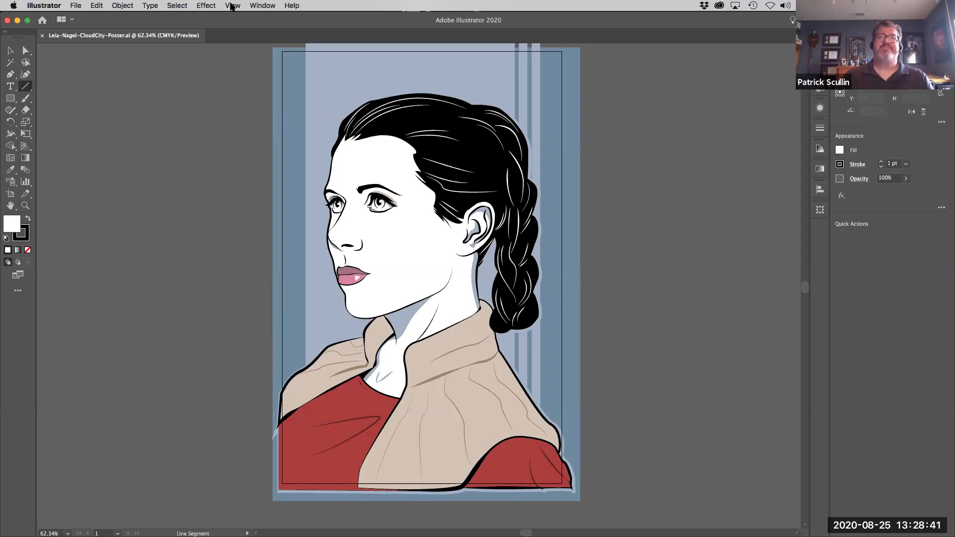
Switch the workspace to Essentials Classic
left_click(232, 5)
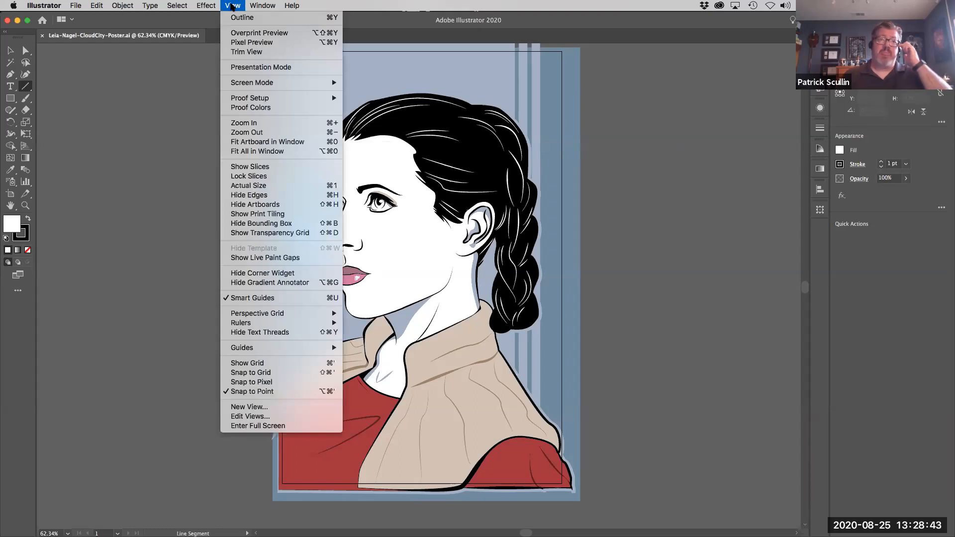
mouse_move(254, 5)
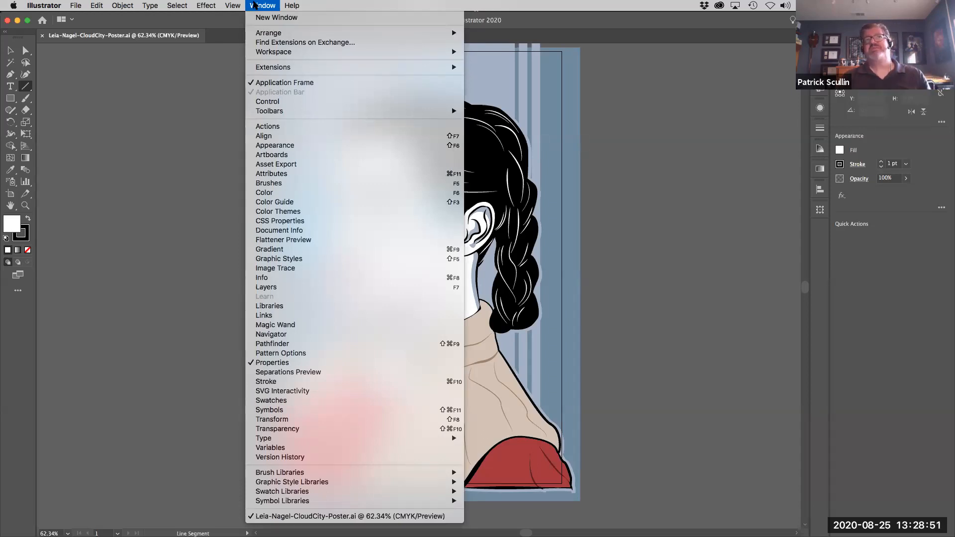
mouse_move(273, 52)
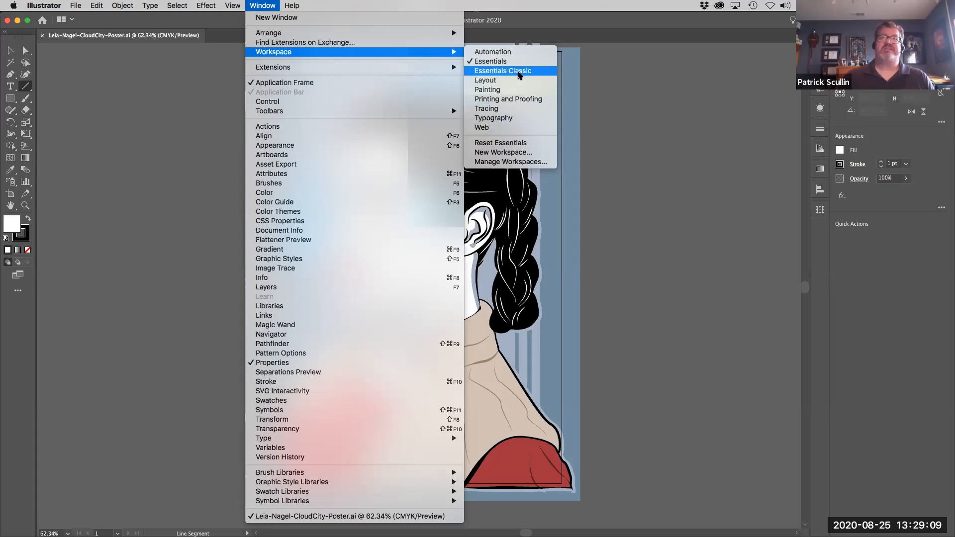
left_click(518, 71)
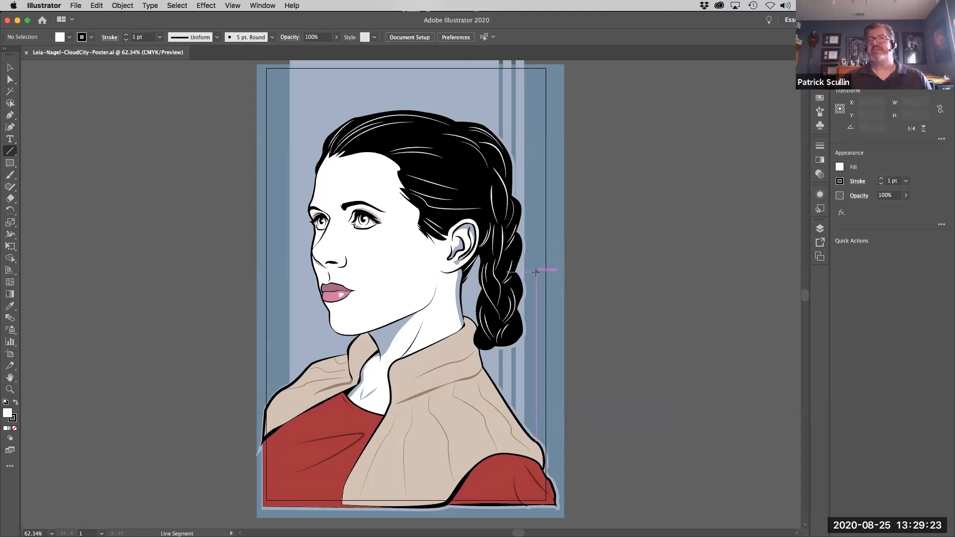
Switch the workspace to Typography and collapse its expanded Libraries panel
left_click(261, 6)
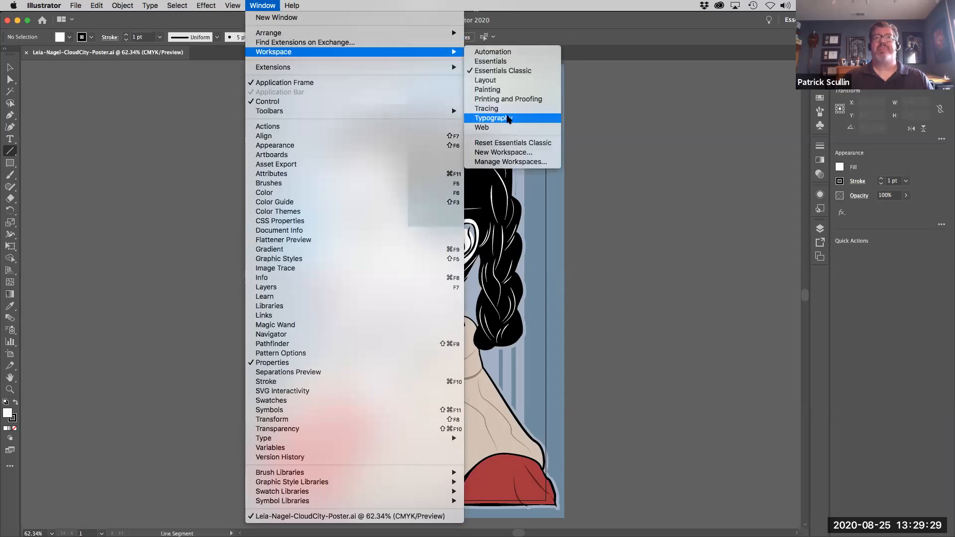
left_click(508, 119)
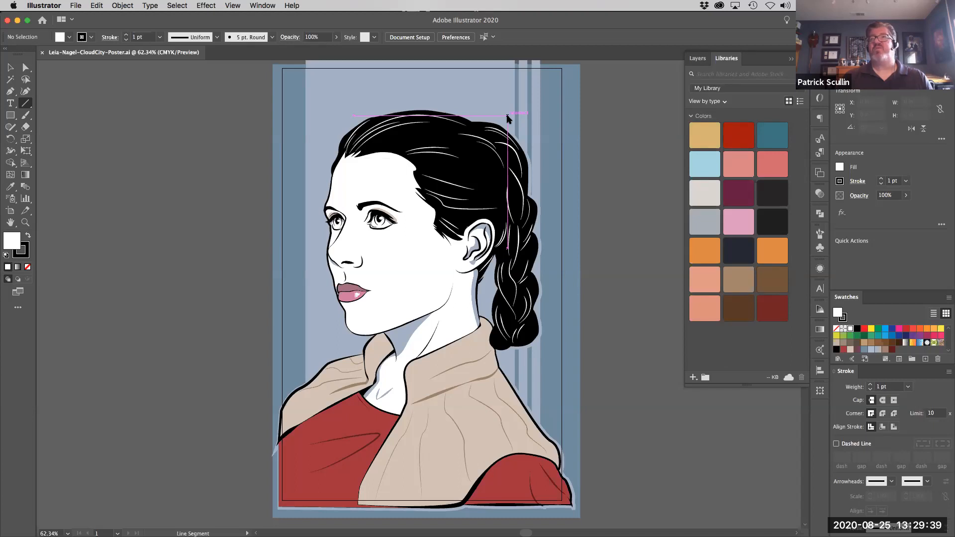
left_click(273, 6)
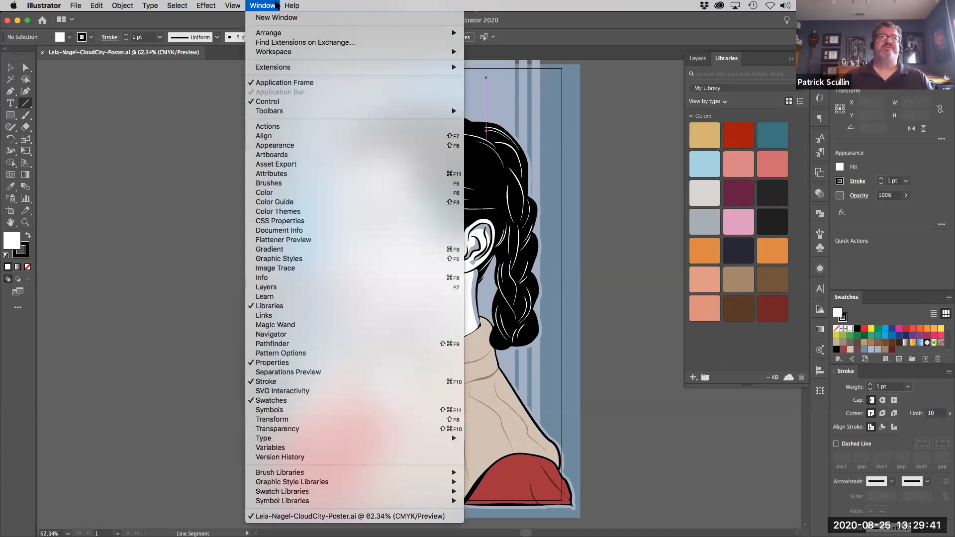
mouse_move(306, 52)
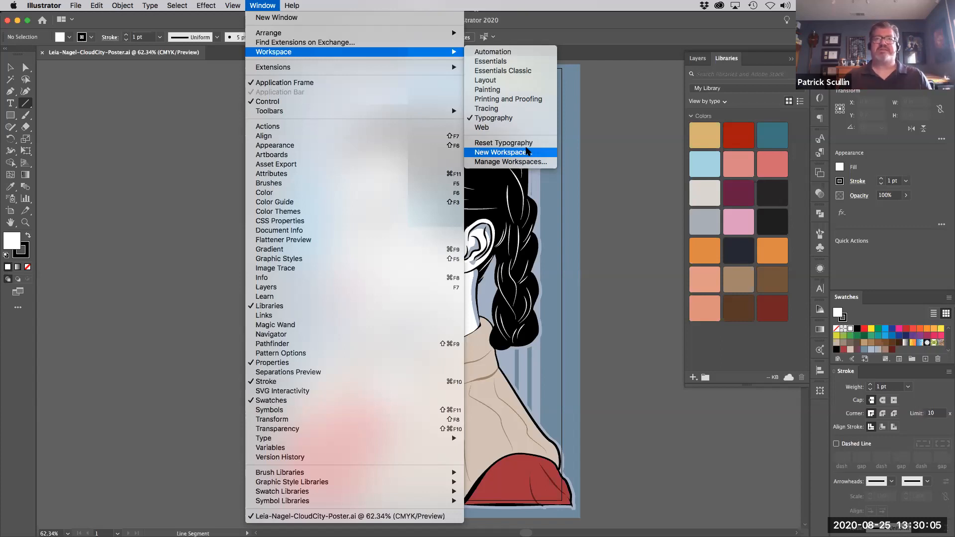
left_click(658, 44)
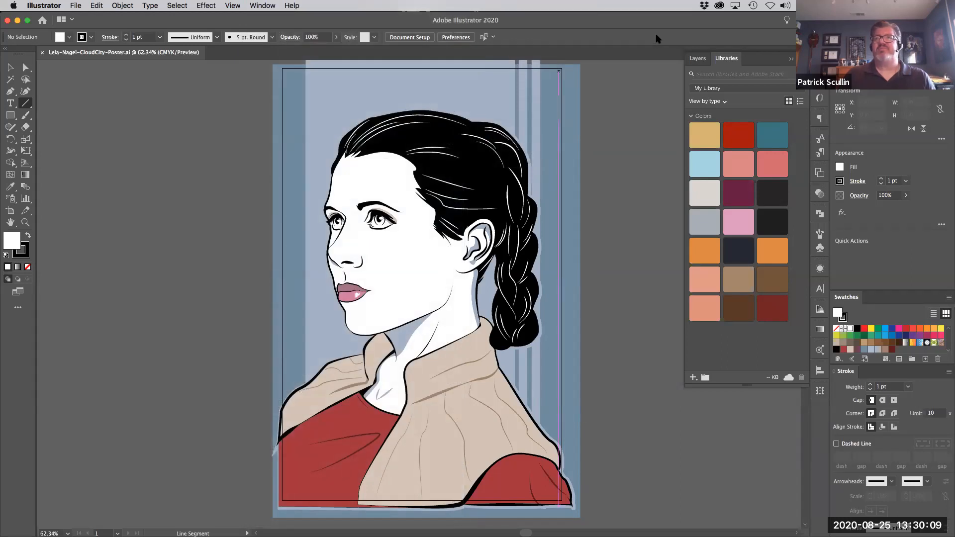
left_click(791, 59)
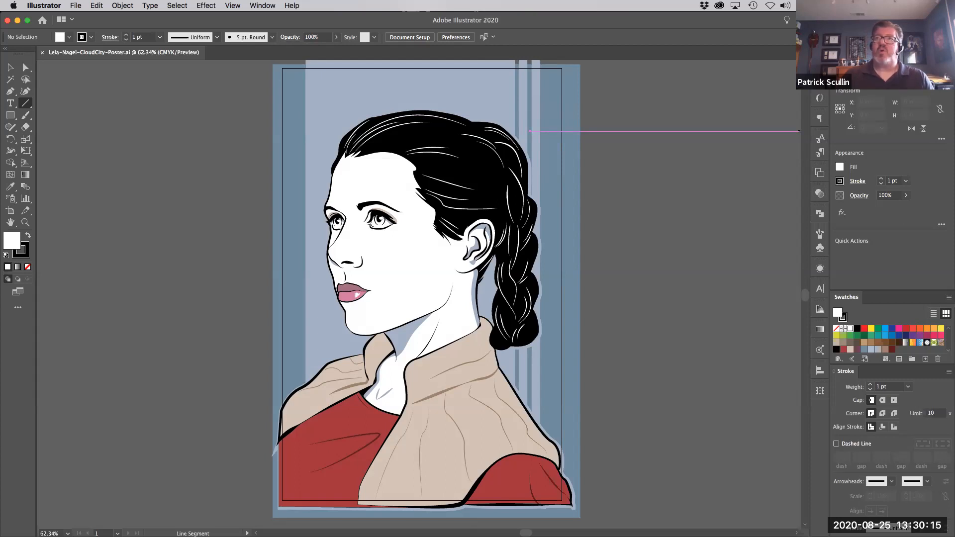
Show the Color panel and detach it so it floats over the canvas beside the poster
key("F6")
left_click_drag(842, 57, 910, 105)
left_click_drag(846, 53, 826, 48)
left_click(820, 59)
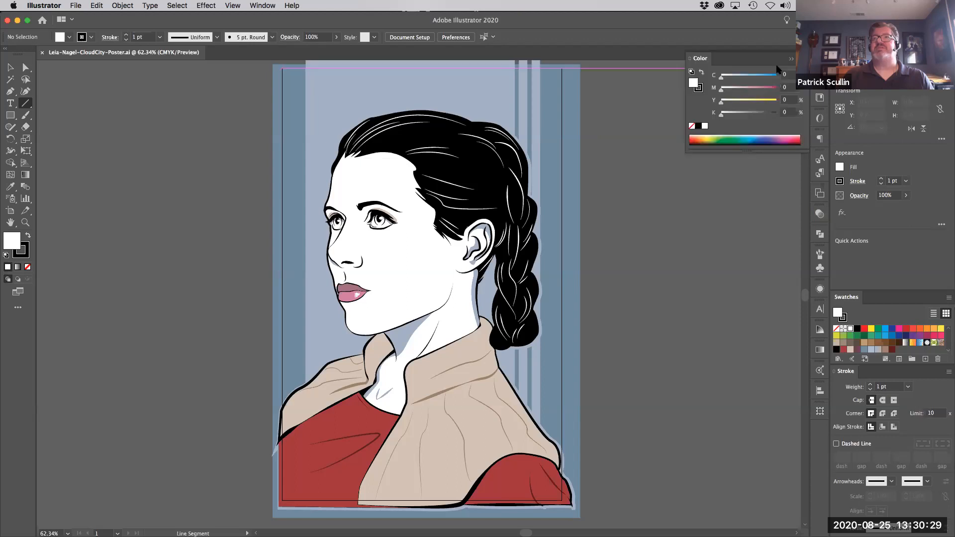
left_click_drag(777, 68, 707, 211)
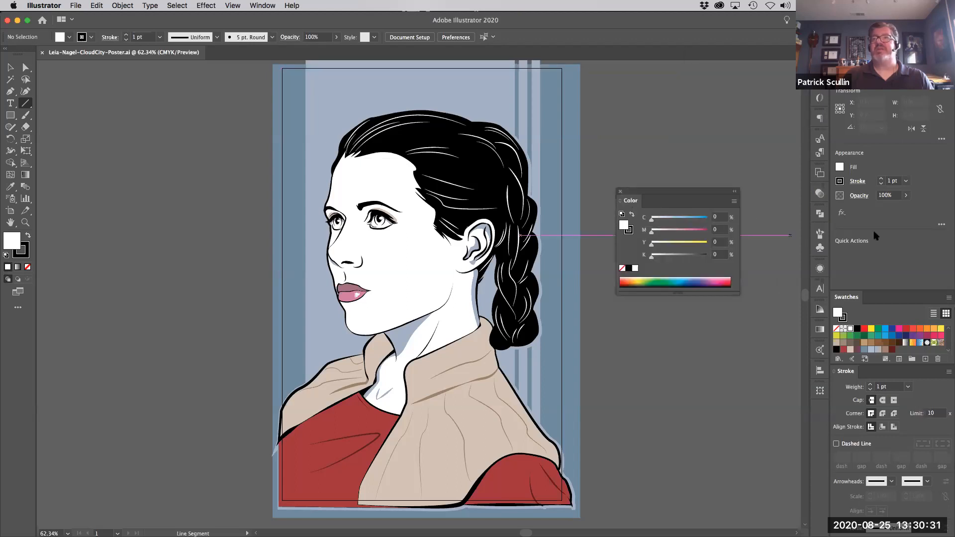
Dock the Color panel above Swatches, and float it over the canvas again
left_click_drag(630, 201, 859, 292)
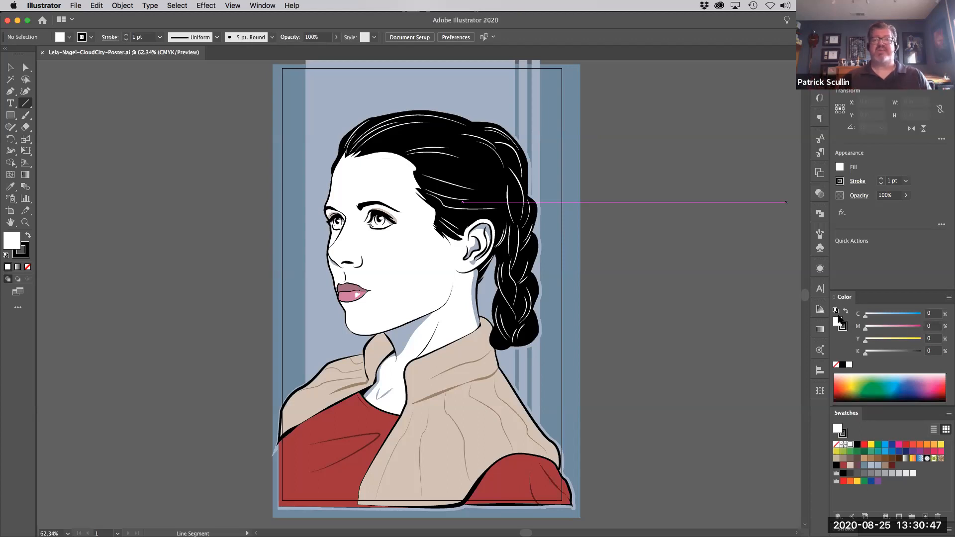
left_click_drag(844, 299, 678, 208)
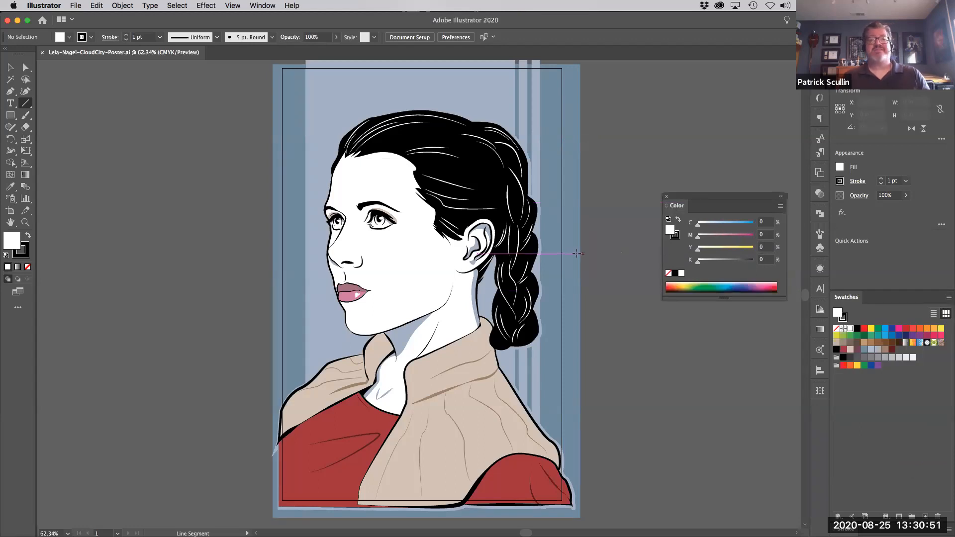
Show the Layers panel and dock it above Properties, collapse Libraries, and shift the floating Color panel slightly upward
left_click(260, 5)
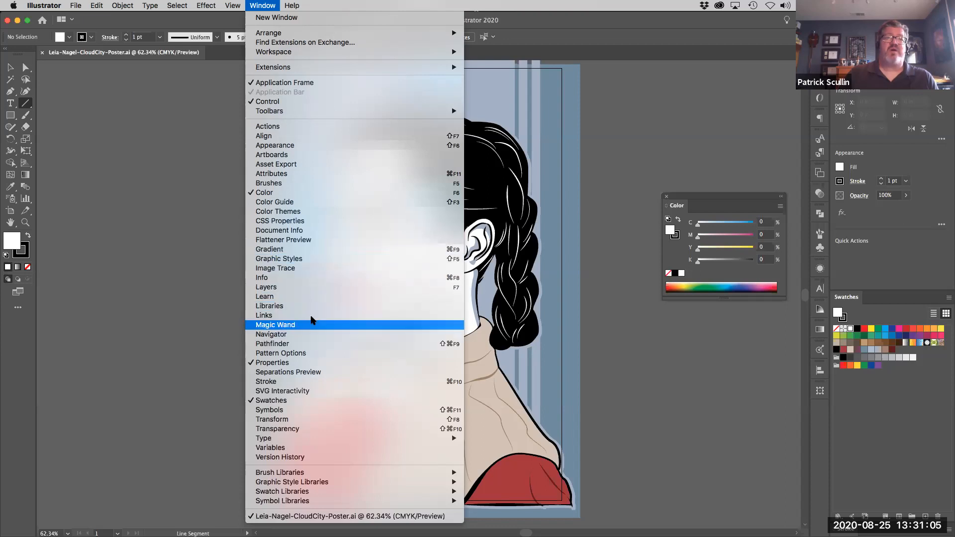
left_click(309, 287)
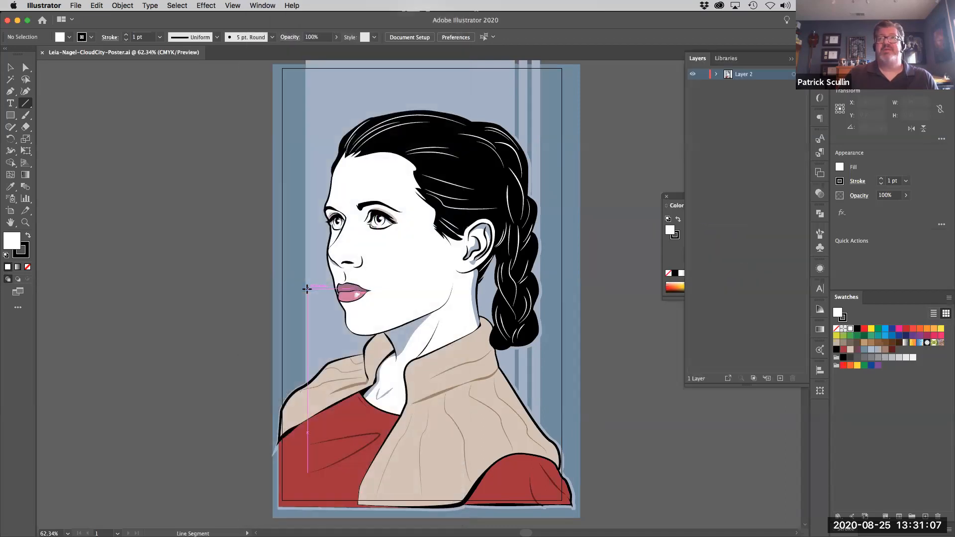
left_click_drag(699, 60, 839, 55)
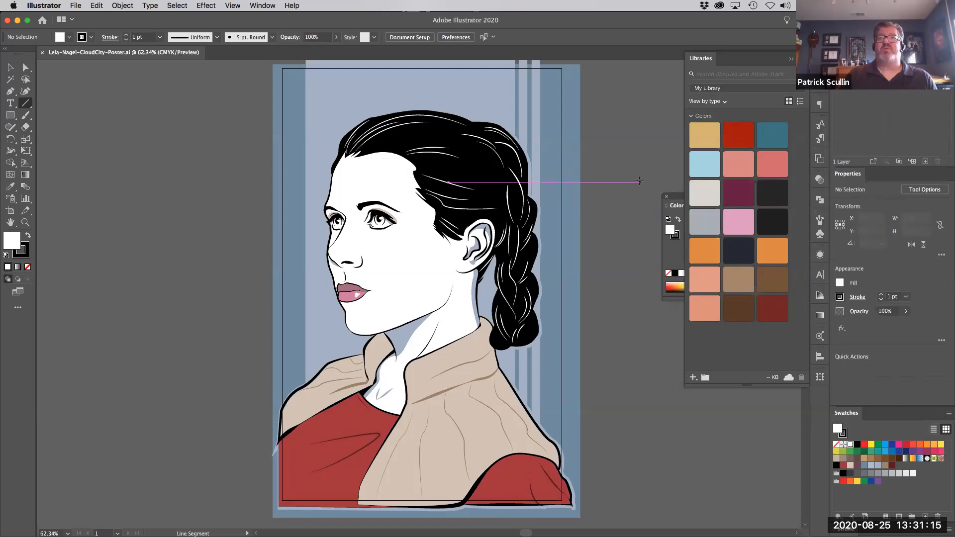
left_click(790, 58)
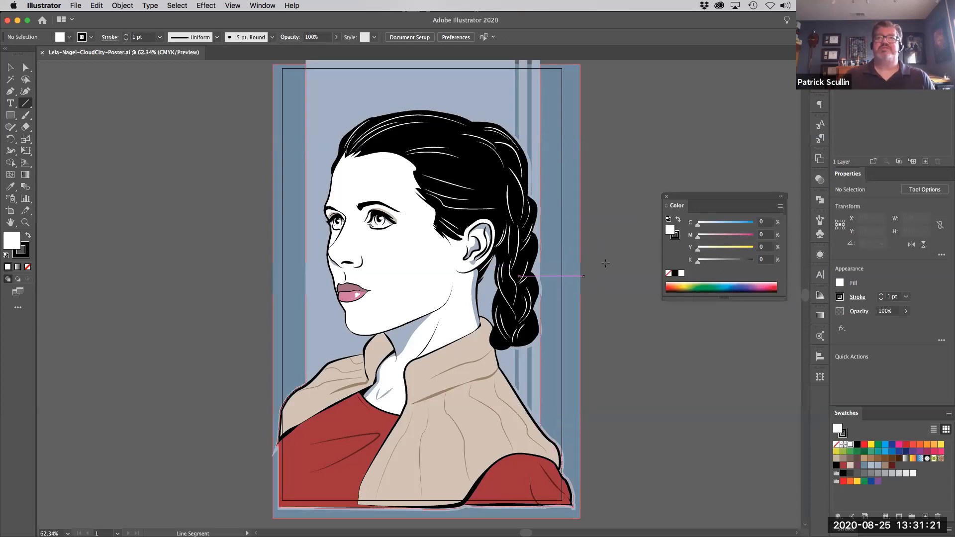
left_click_drag(710, 195, 706, 157)
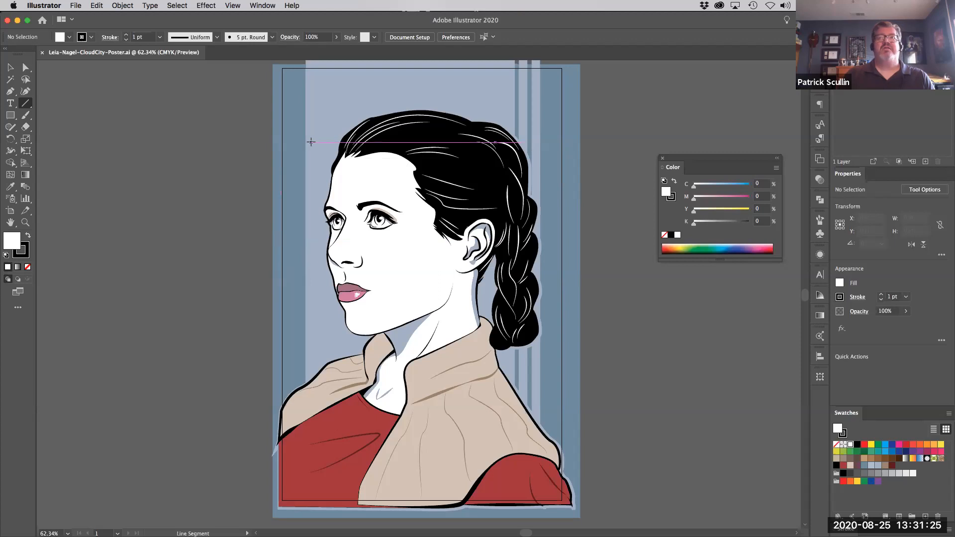
Switch the toolbar to the Basic set and return it to Advanced
left_click(271, 5)
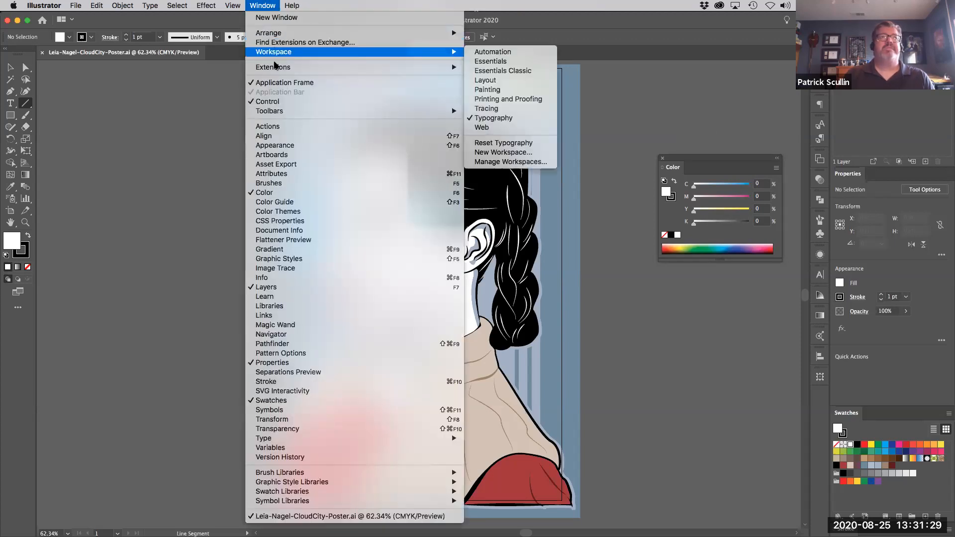
mouse_move(272, 111)
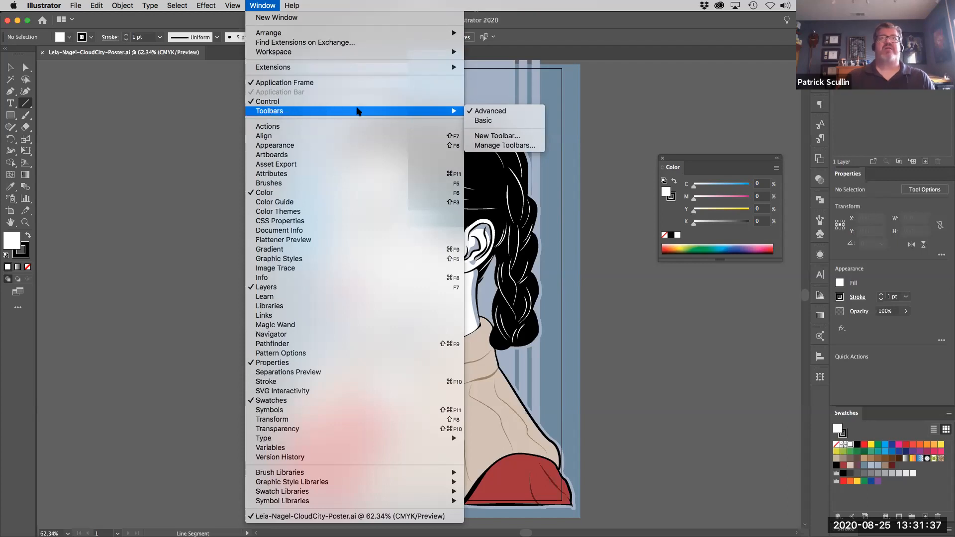
left_click(523, 121)
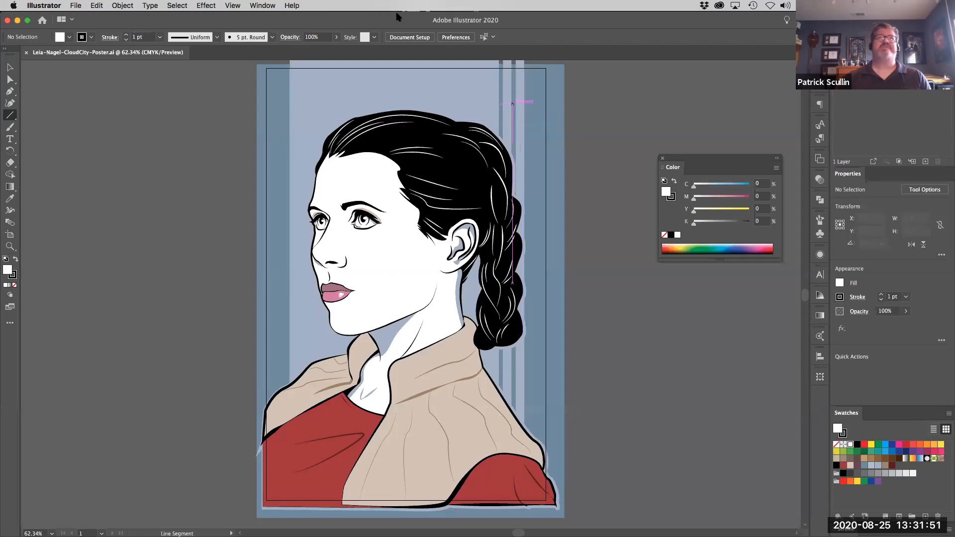
left_click(269, 5)
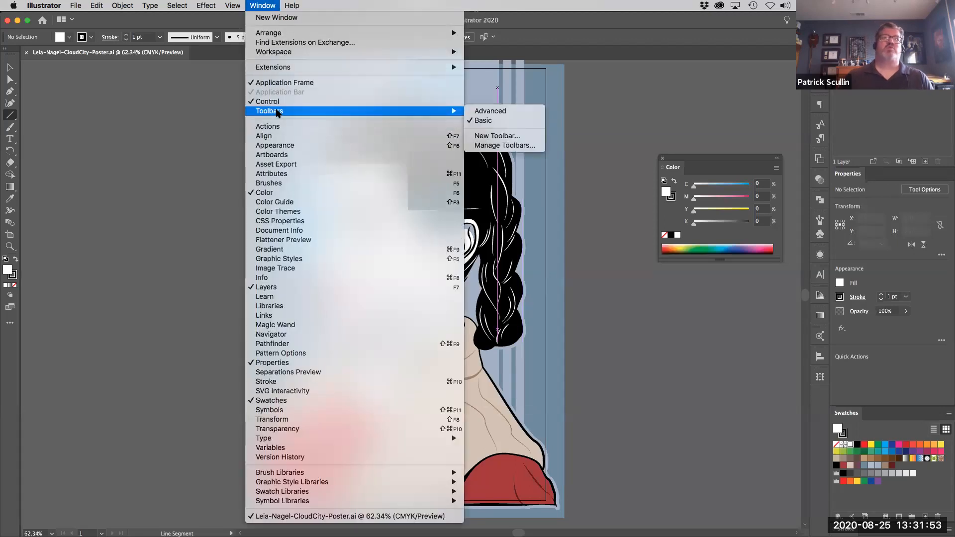
mouse_move(448, 111)
left_click(489, 112)
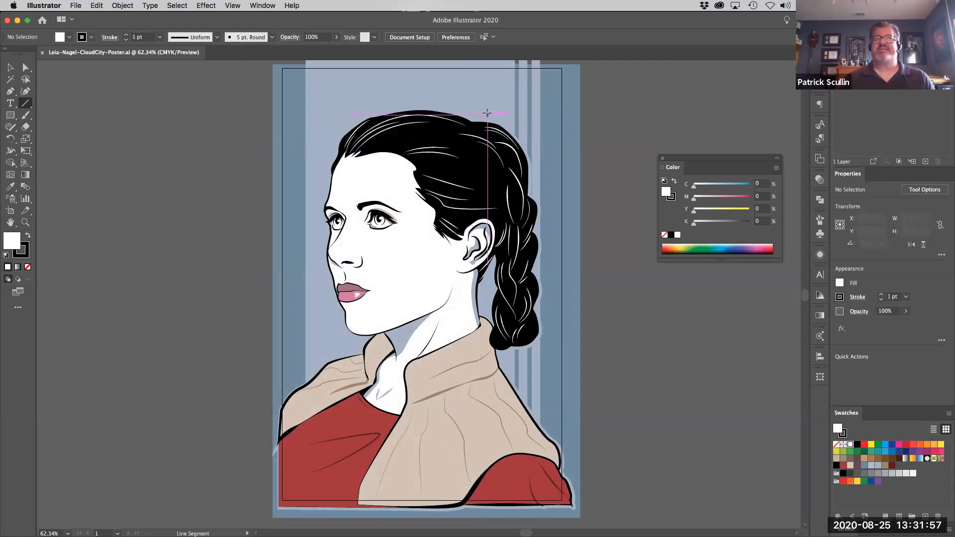
left_click(262, 5)
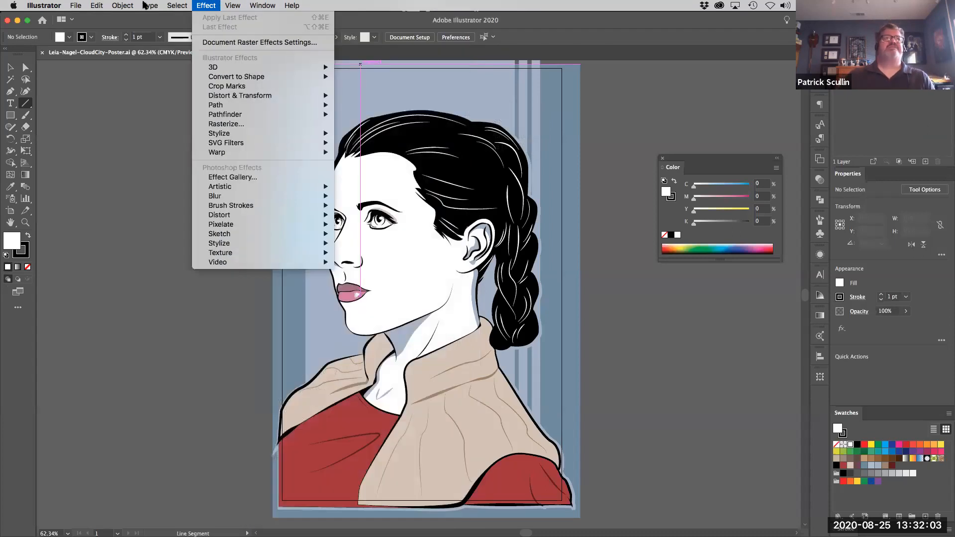
mouse_move(75, 6)
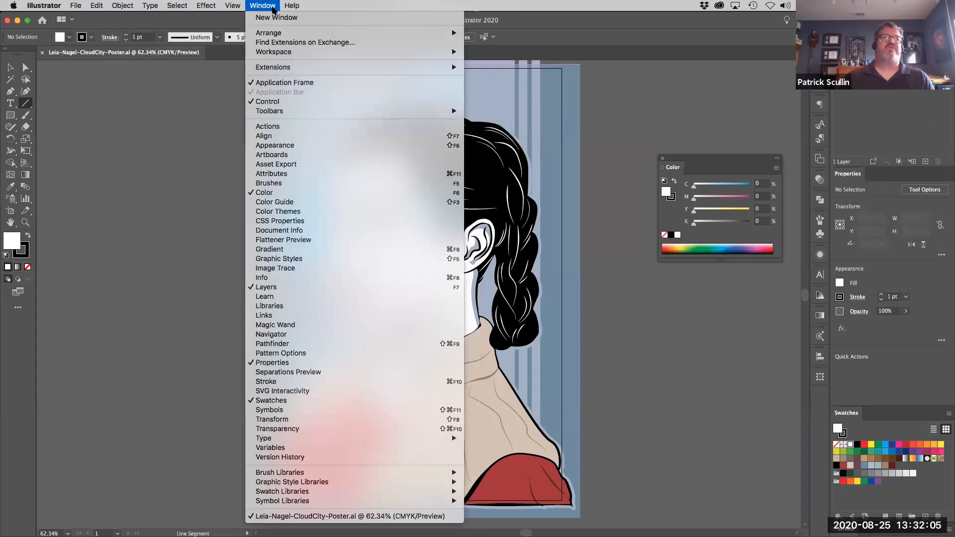
mouse_move(207, 7)
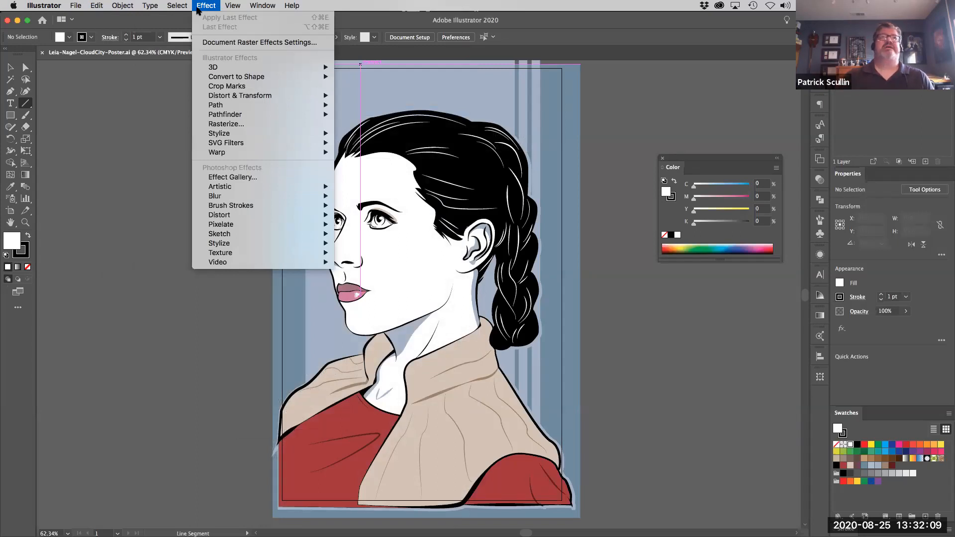
mouse_move(133, 9)
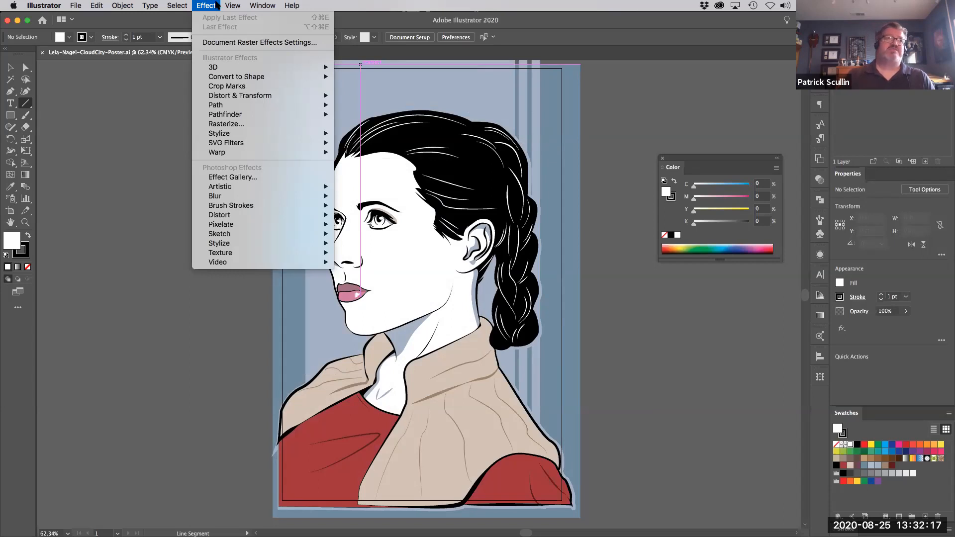
mouse_move(174, 6)
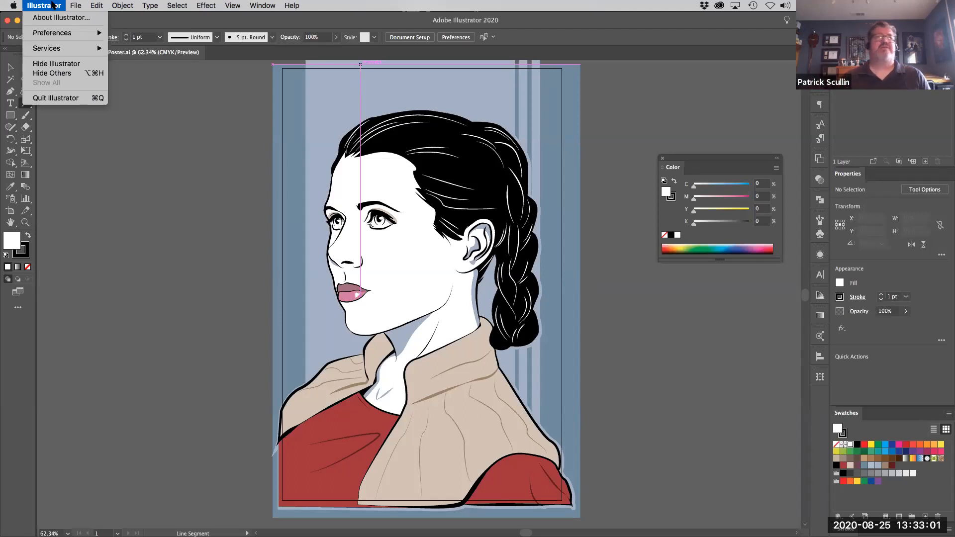
mouse_move(59, 38)
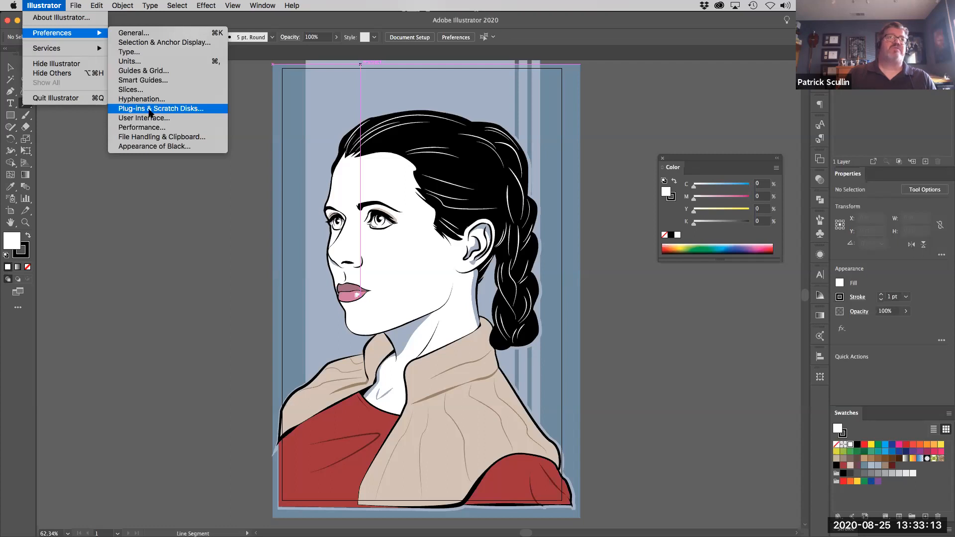
left_click(82, 135)
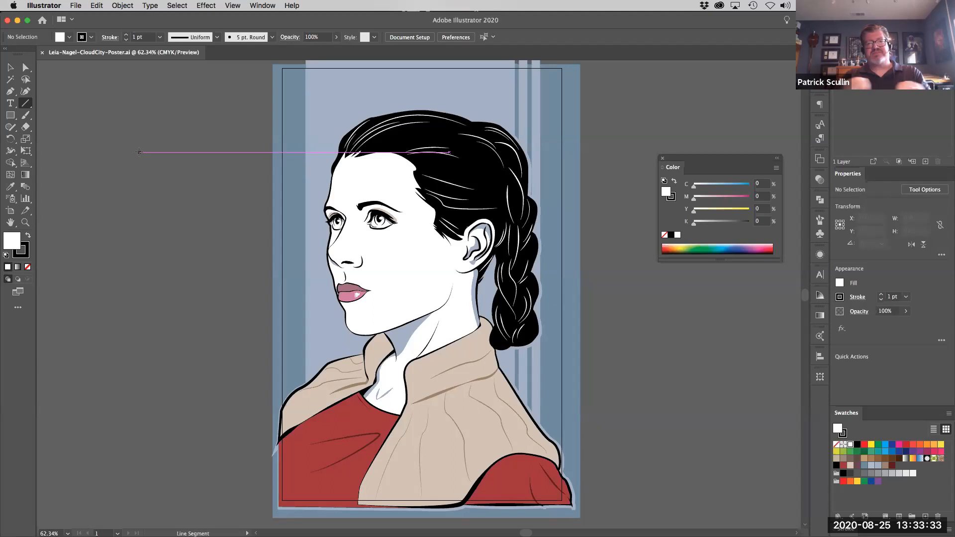
key("super+minus")
key("super+minus")
key("super+minus")
key("super+minus")
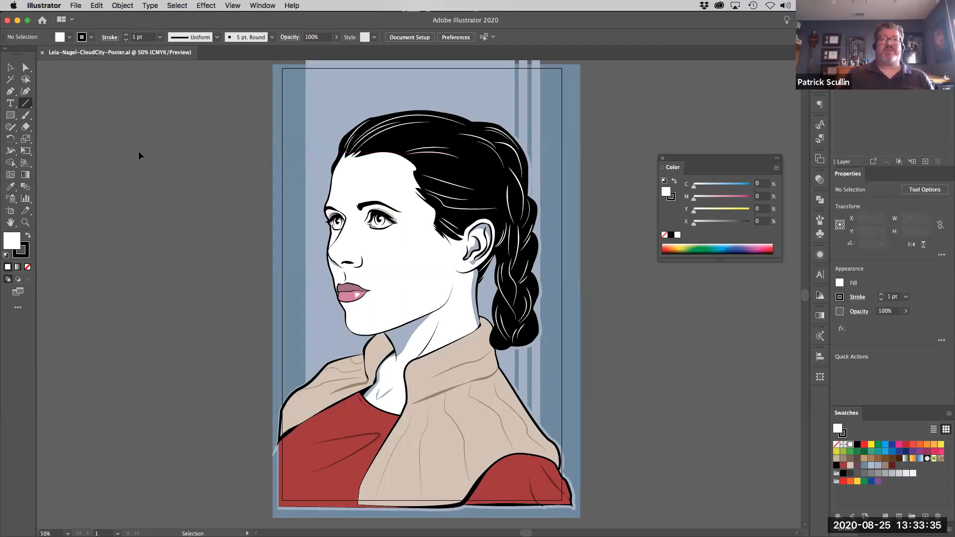
Zoom out to 6.25% to examine the full pasteboard around the poster, and bring the view back to 25%
key("super+minus")
key("super+minus")
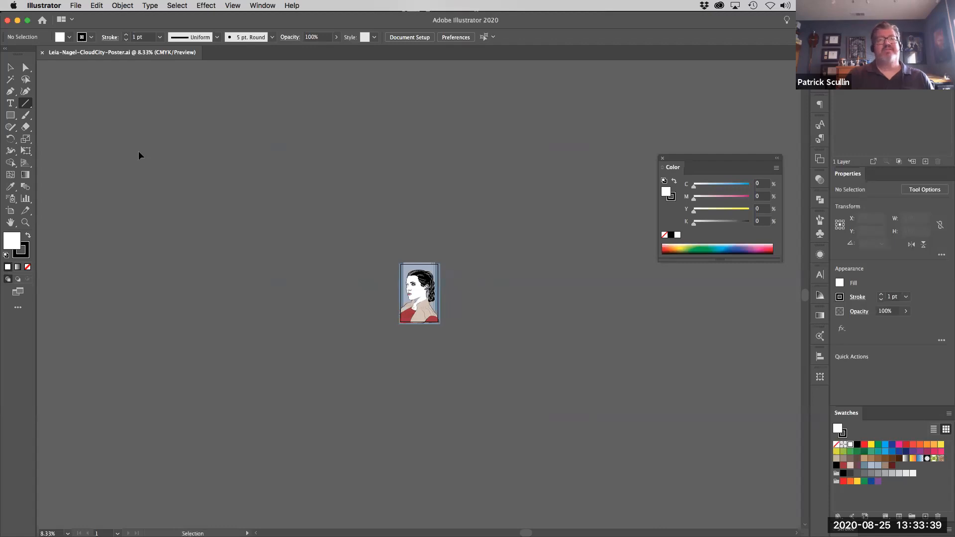
key("super+minus")
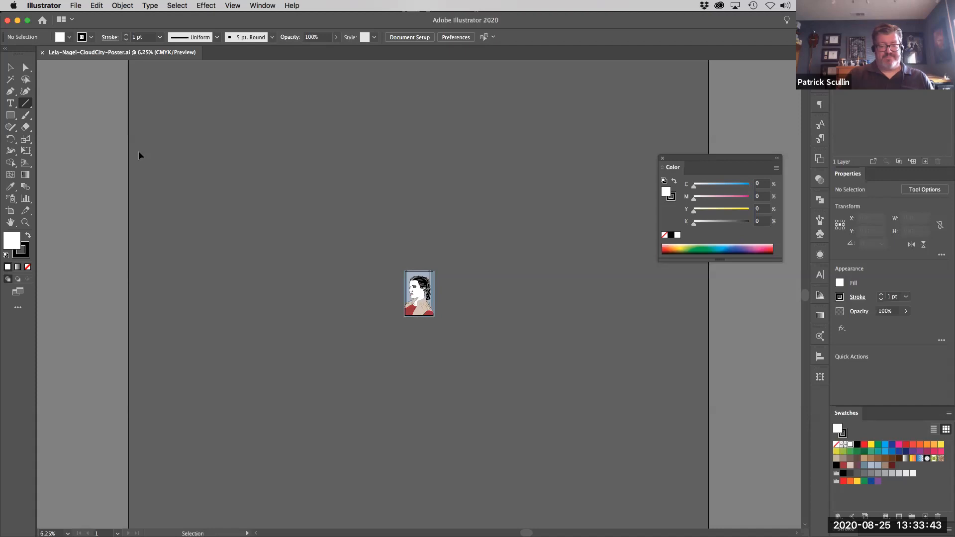
key("super+plus")
key("super+plus")
key("super+plus")
key("super+plus")
key("super+plus")
key("super+plus")
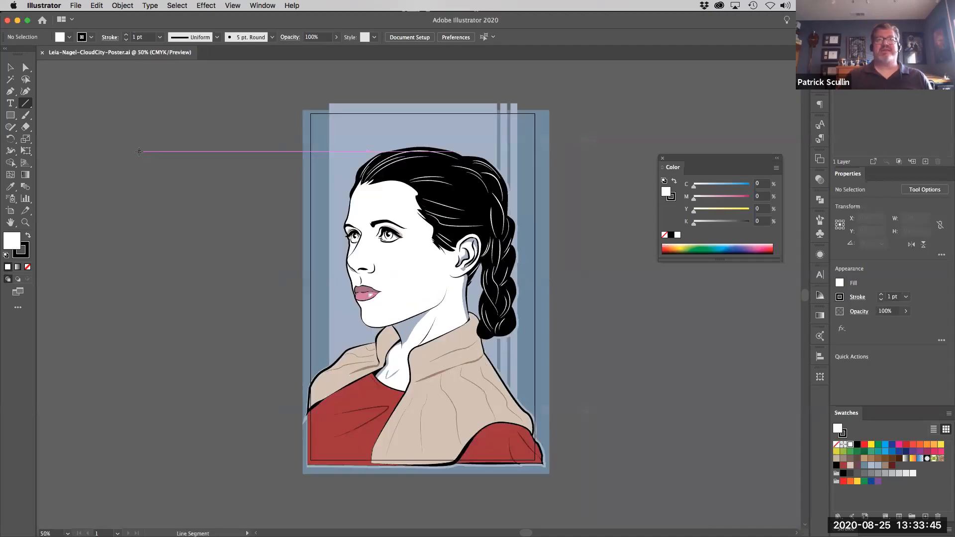
key("super+minus")
key("super+minus")
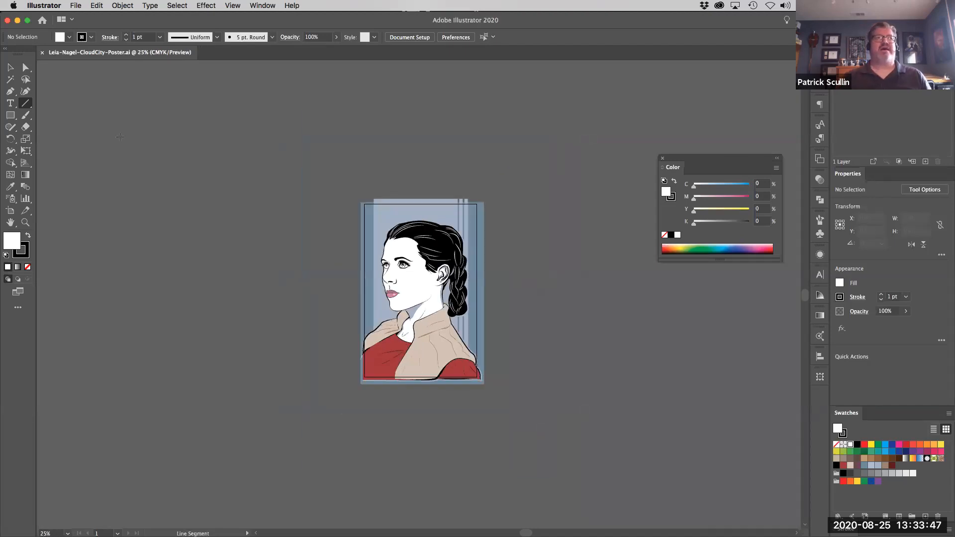
Draw a white square about 7.28 in wide beside the poster and place three copies around the pasteboard
left_click(10, 116)
left_click_drag(233, 164, 307, 238)
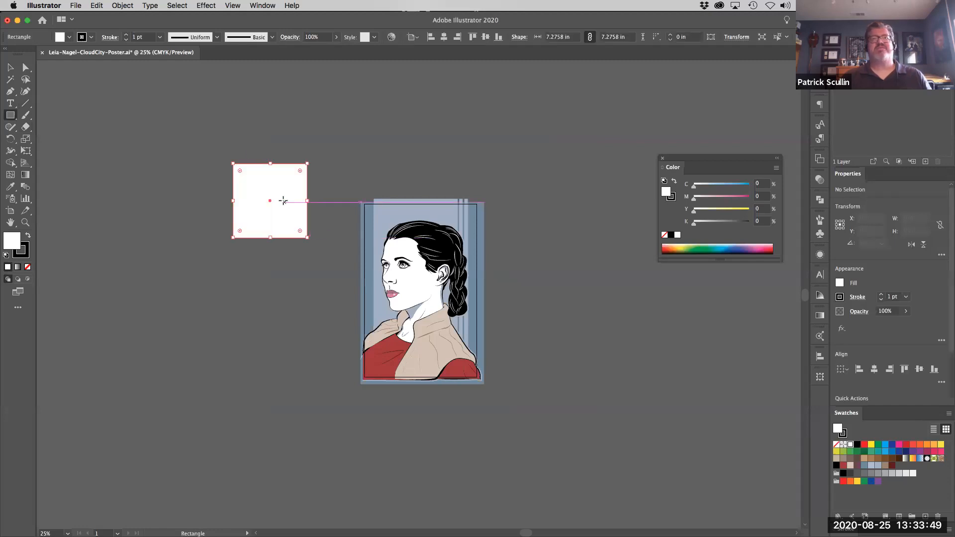
left_click_drag(284, 202, 639, 315)
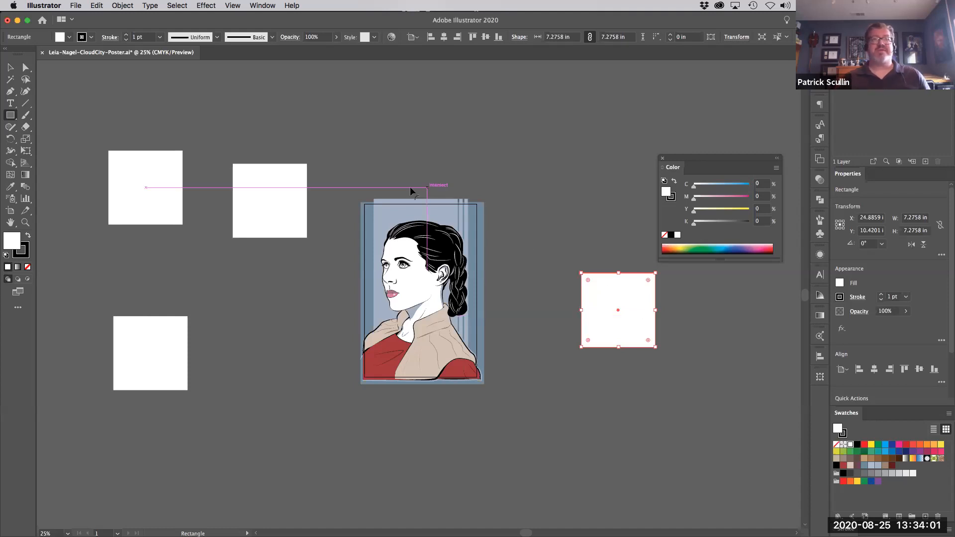
Duplicate the poster artwork and place the copy to the lower left of the original, beside the lower square
key("v")
left_click(486, 365)
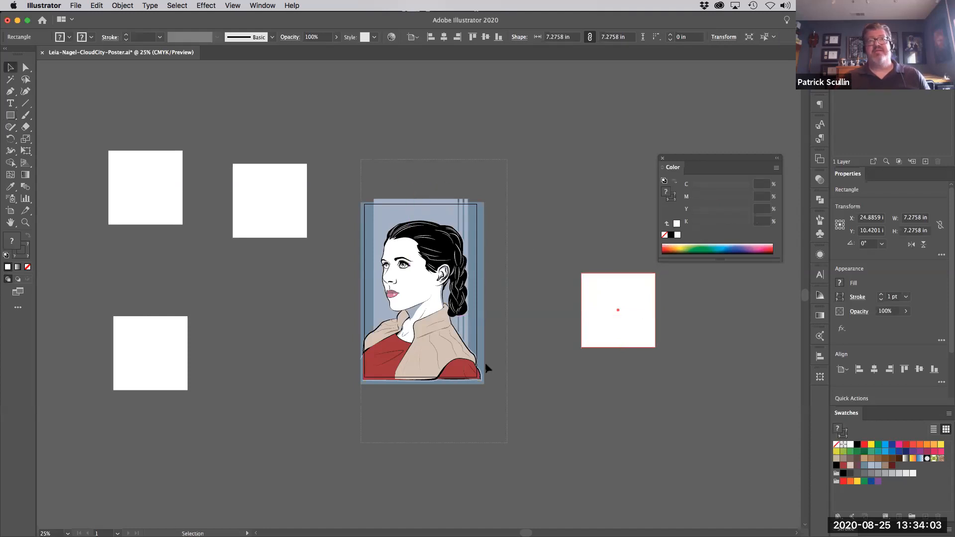
left_click(436, 297)
left_click_drag(435, 297, 267, 414)
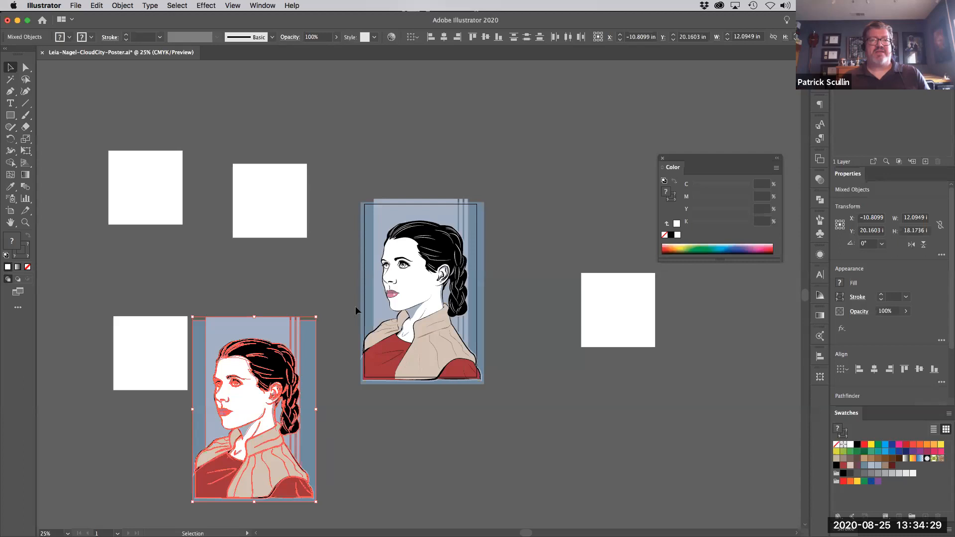
Move the poster copy to the empty pasteboard beyond the rightmost white square and deselect it
key("super+minus")
key("super+minus")
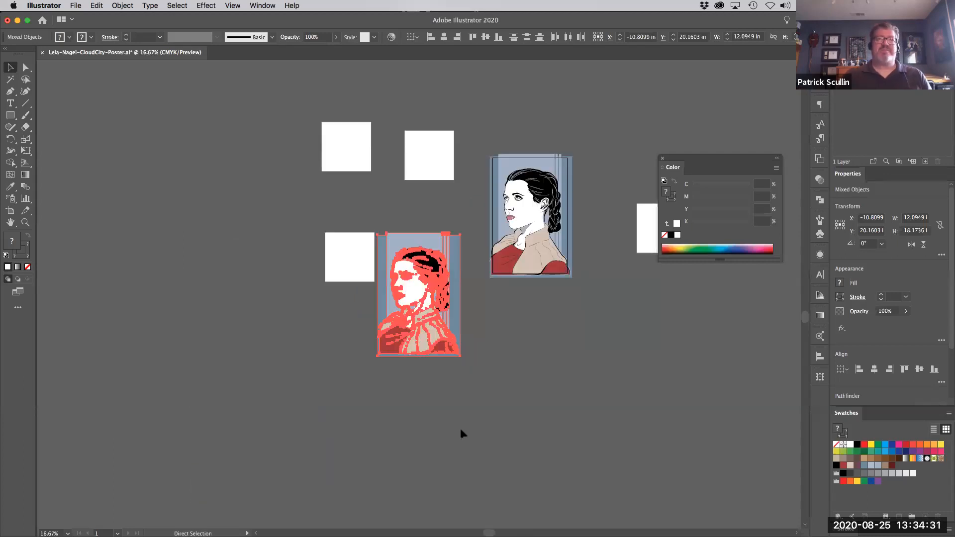
left_click_drag(550, 384, 354, 423)
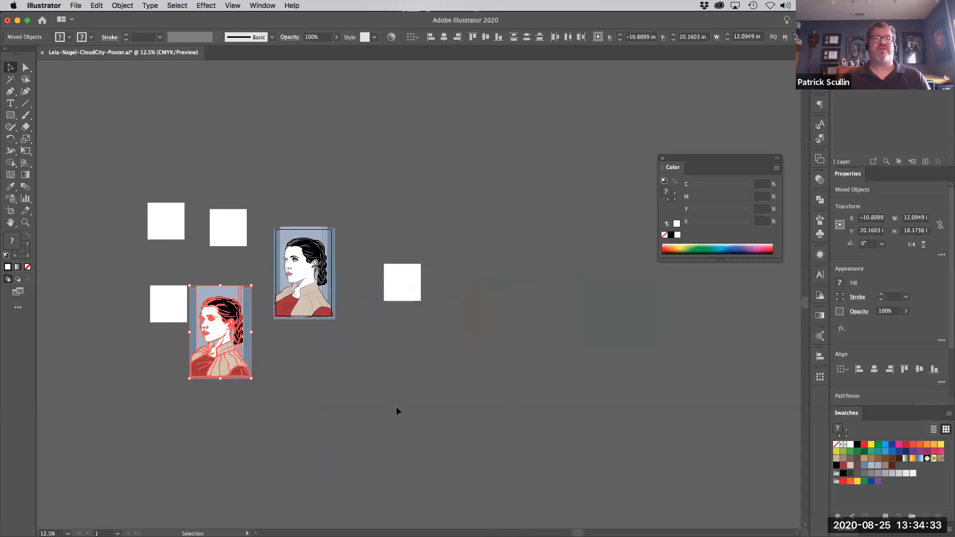
left_click_drag(548, 302, 474, 205)
left_click(453, 330)
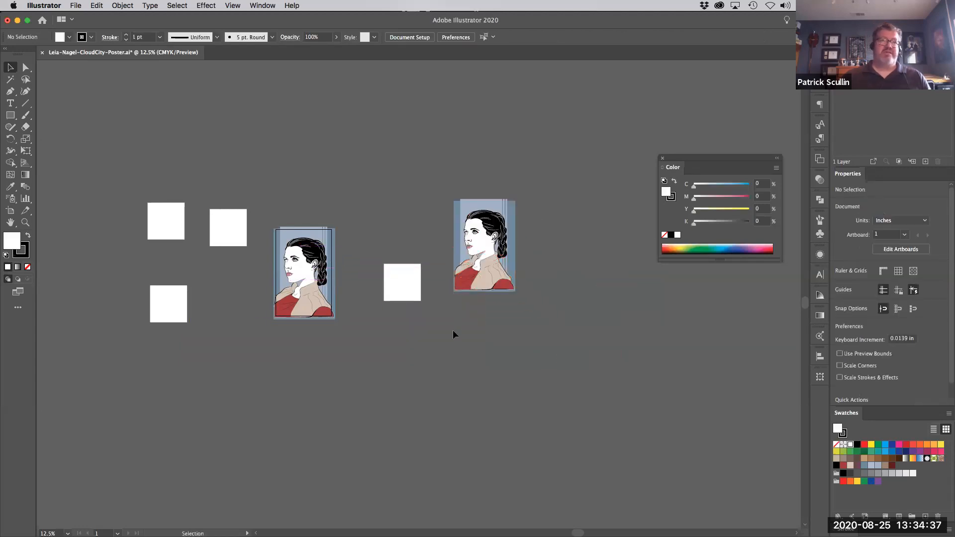
Delete the white square to the right of the original poster
key("super+equal")
key("super+equal")
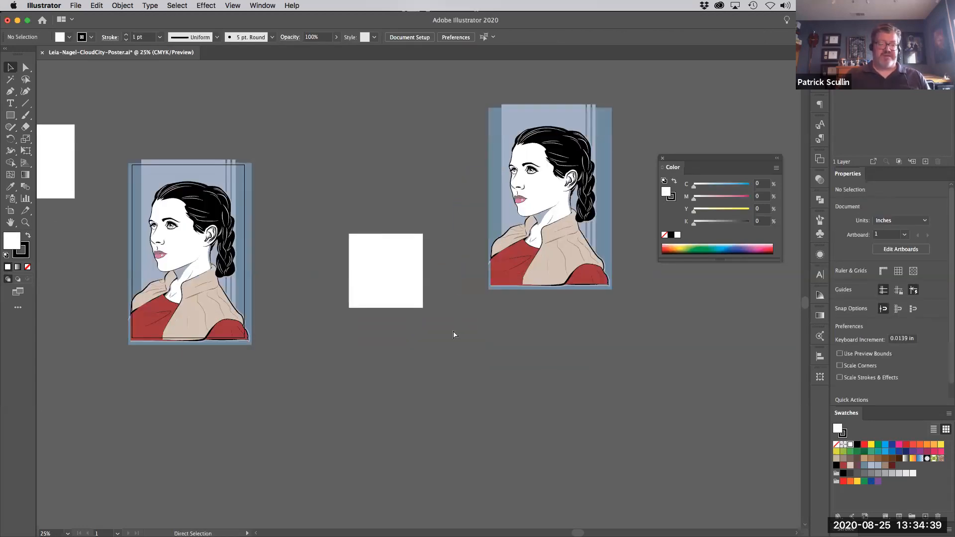
key("super+0")
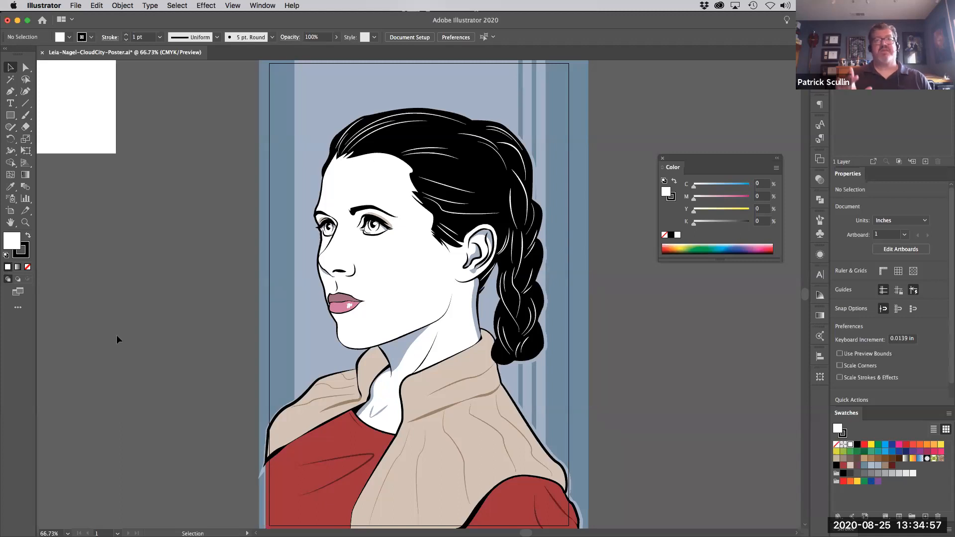
left_click_drag(447, 309, 157, 319)
scroll(157, 319, "right", 5)
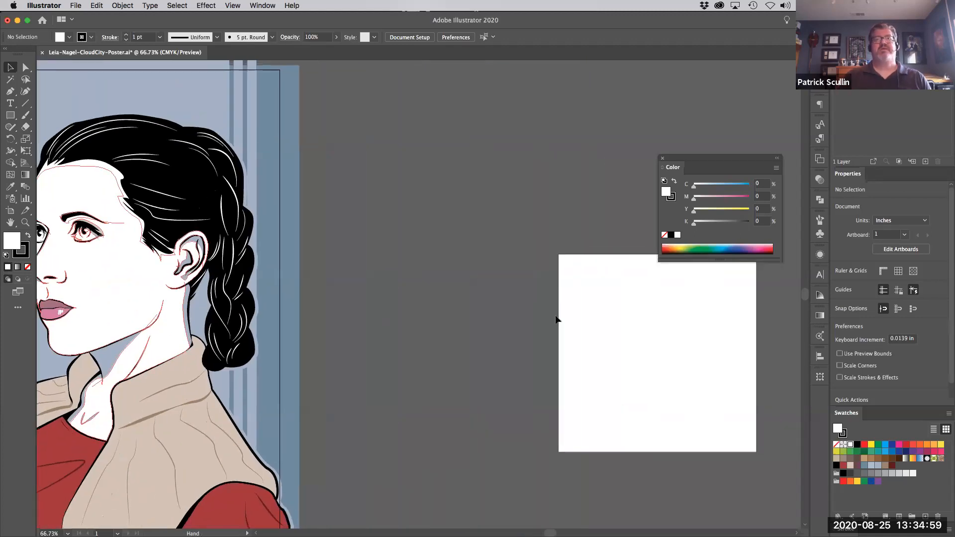
left_click(609, 333)
key("Delete")
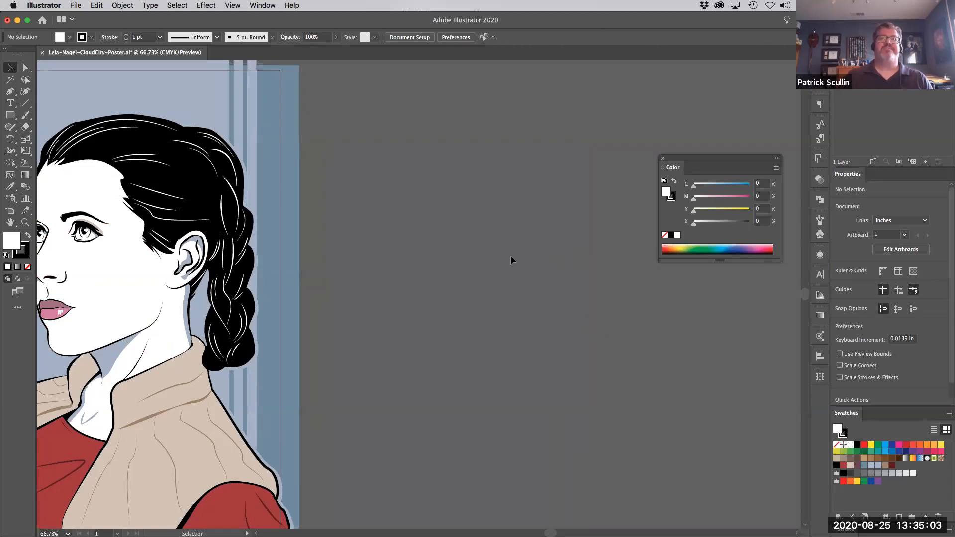
Add a second artboard about 11.85 by 14.47 in between the original poster and its copy
key("super+minus")
key("super+minus")
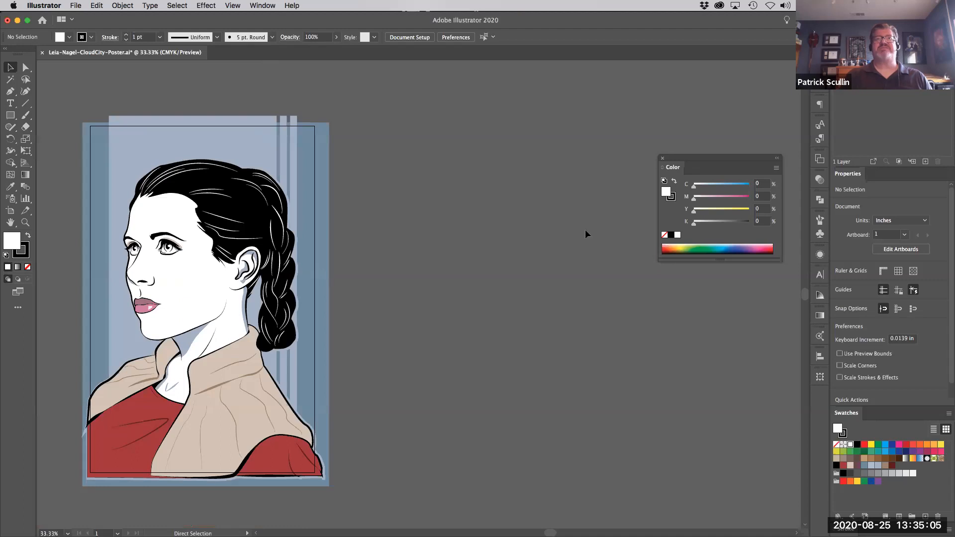
left_click_drag(587, 230, 492, 229)
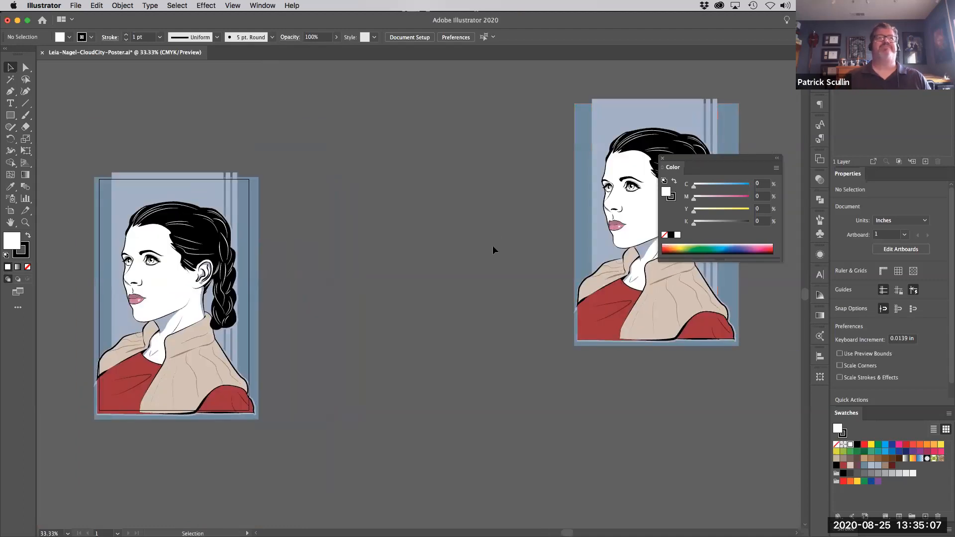
left_click(11, 213)
left_click_drag(293, 181, 451, 377)
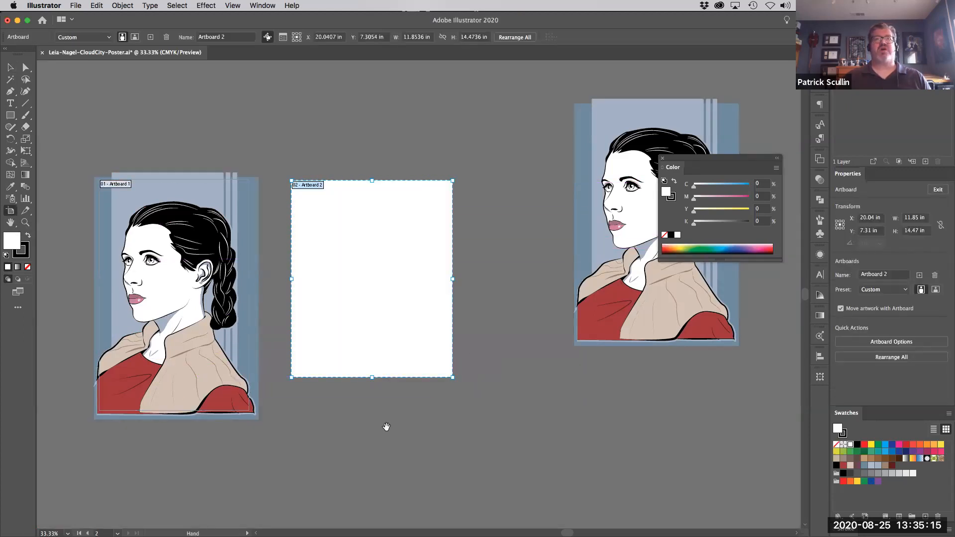
Add a third artboard about 10.21 by 11.62 in to the lower right of Artboard 2, and leave artboard editing
scroll(344, 368, "down", 3)
scroll(343, 368, "right", 3)
left_click_drag(411, 327, 550, 485)
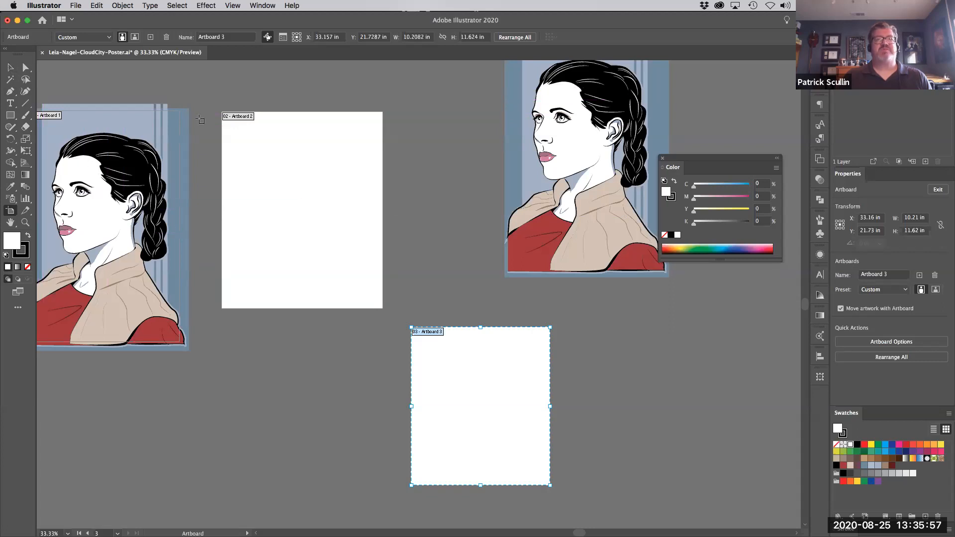
left_click(10, 68)
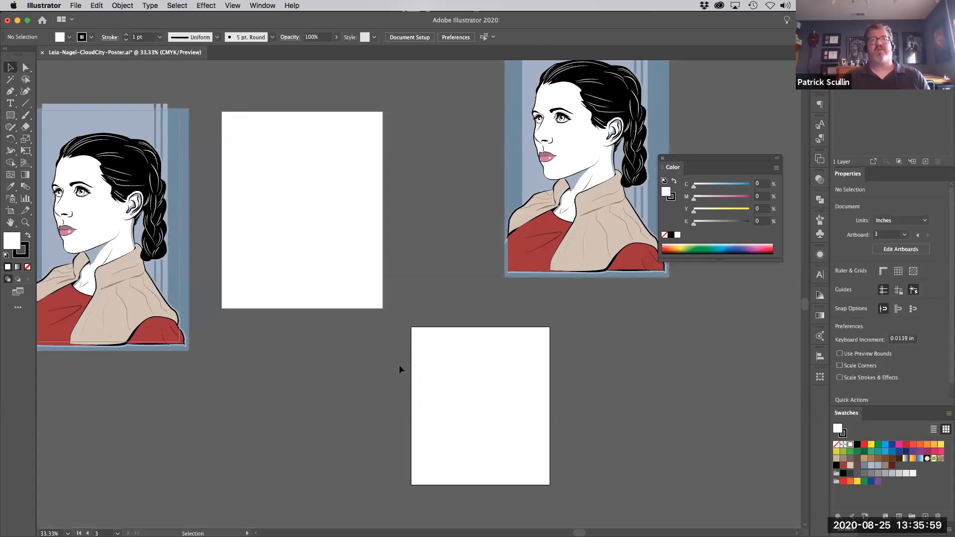
Make Artboard 2 active and zoom in to view the poster and blank artboards at 50%
left_click(273, 292)
left_click_drag(252, 330, 376, 352)
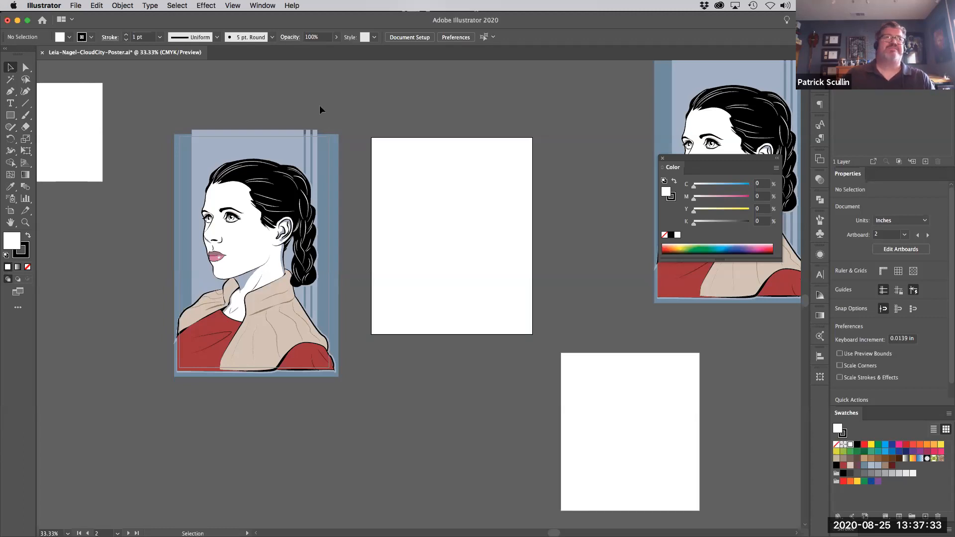
left_click(234, 6)
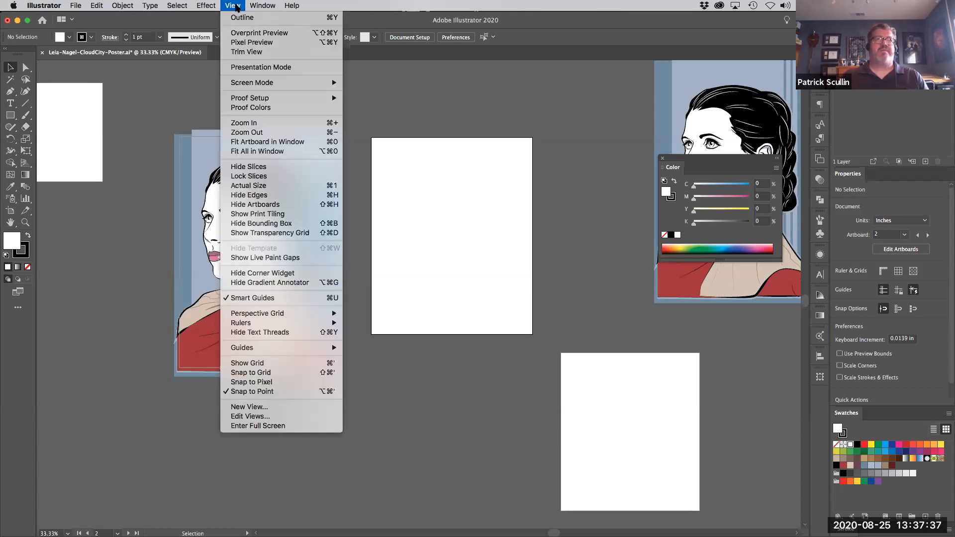
left_click(275, 124)
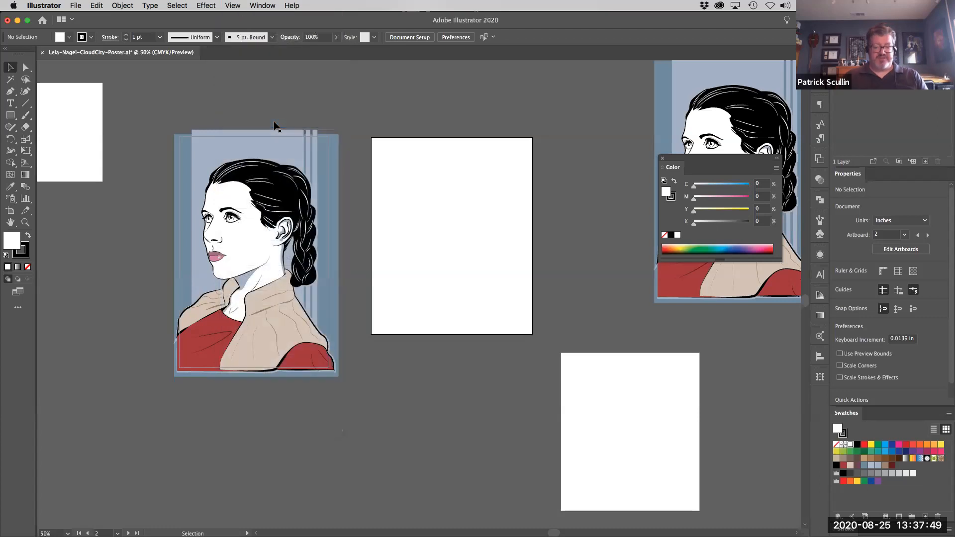
key("super+equal")
key("super+equal")
key("super+minus")
key("super+minus")
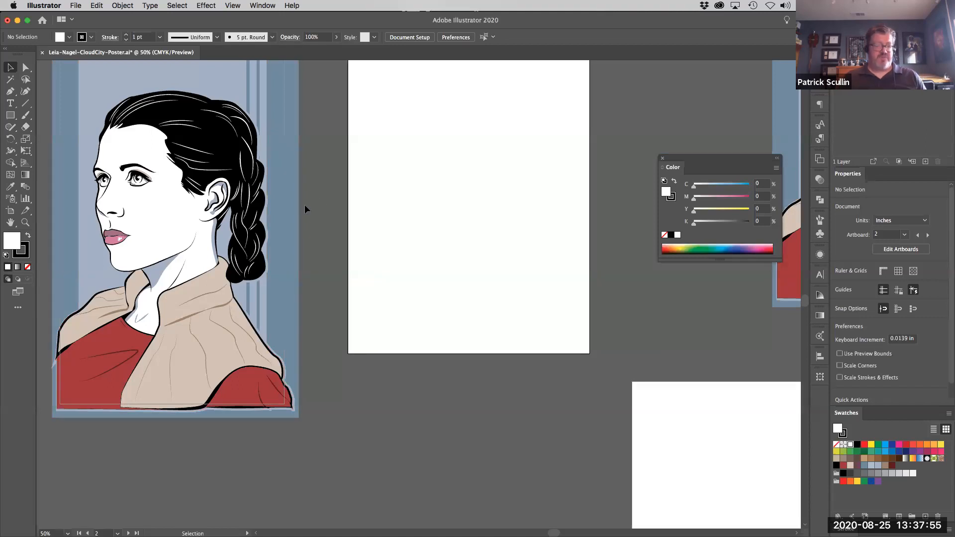
Pan across the pasteboard with the Hand tool to examine the poster and the areas around it
key("space")
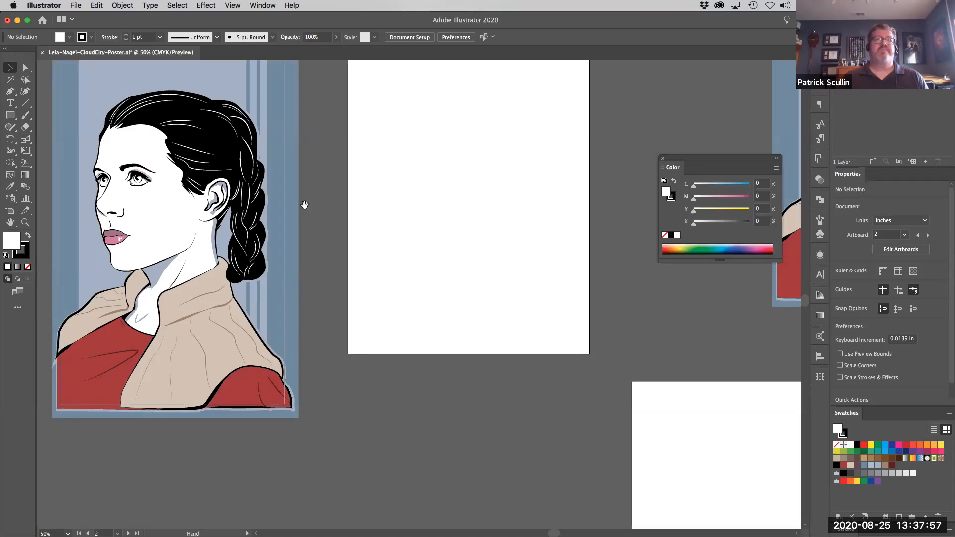
left_click_drag(177, 195, 439, 251)
left_click_drag(489, 211, 97, 206)
left_click_drag(321, 206, 371, 240)
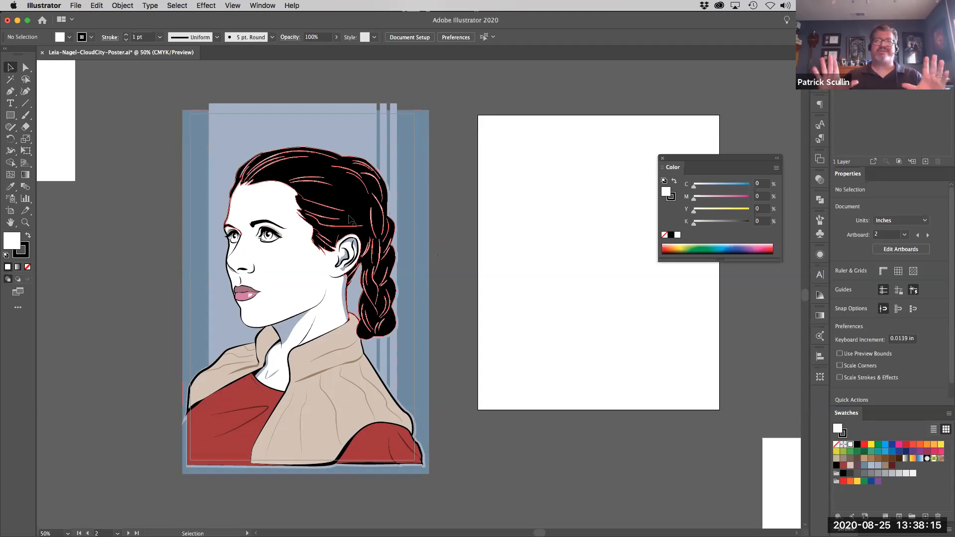
key("space")
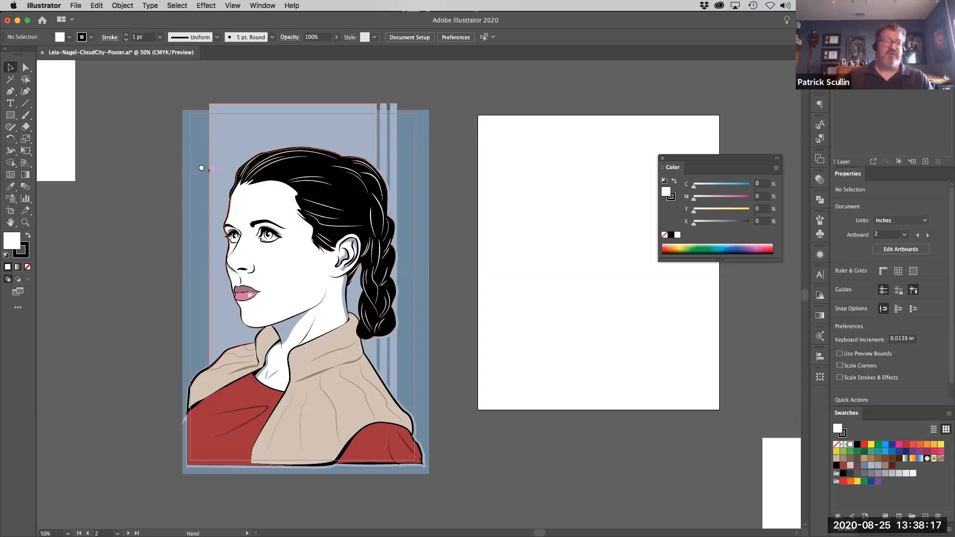
left_click_drag(201, 168, 348, 208)
Fit Artboard 2 in the window, activate Artboard 1 by selecting the poster, fit that artboard, and deselect the artwork
left_click(239, 5)
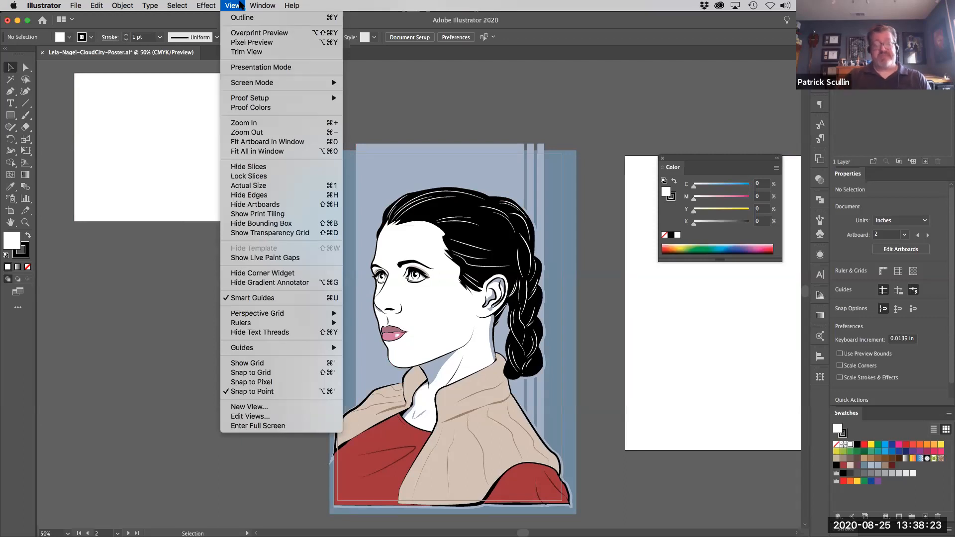
left_click(193, 18)
key("super+0")
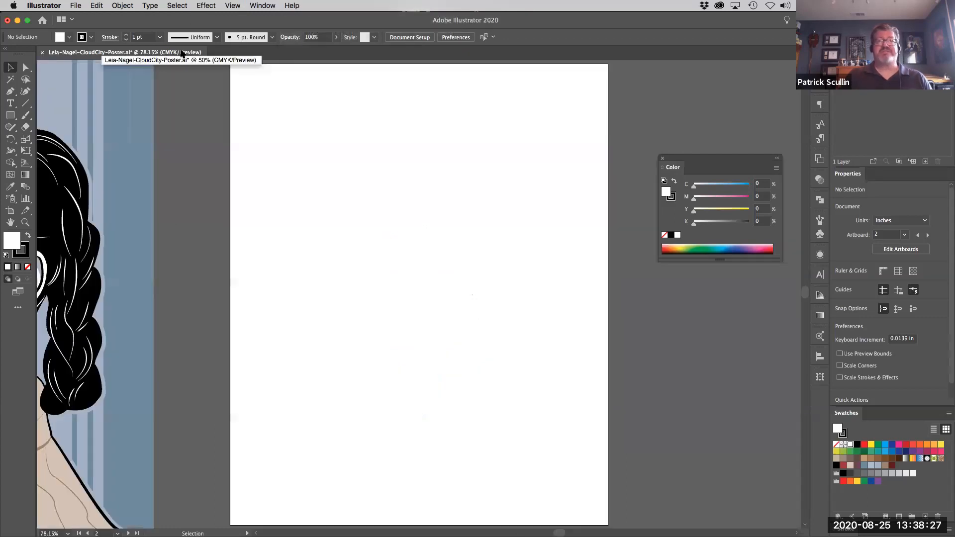
left_click(76, 156)
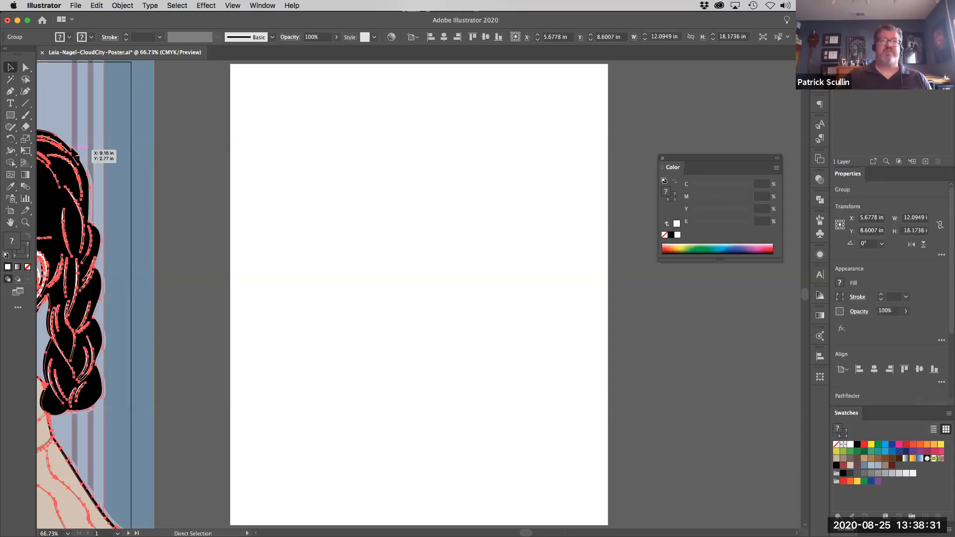
key("super+0")
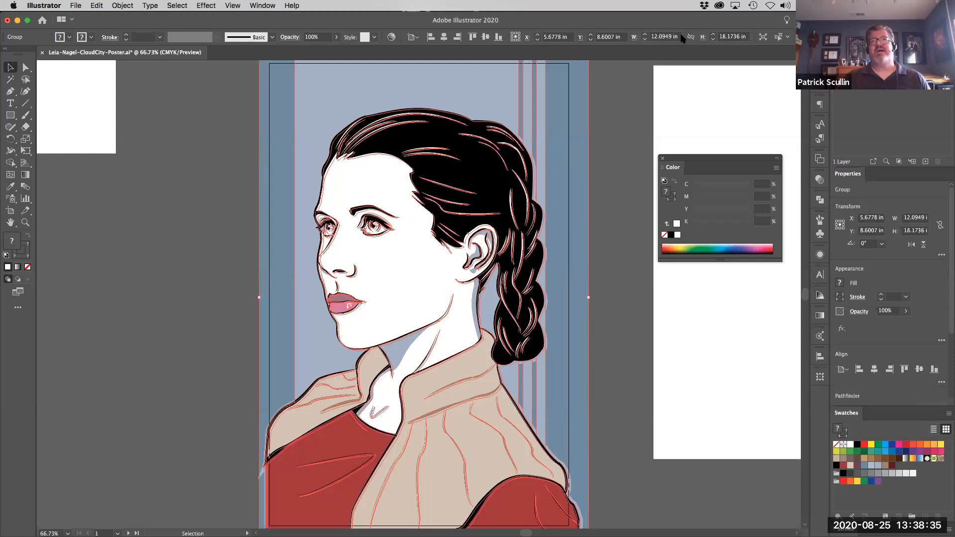
left_click(108, 231)
left_click_drag(361, 131, 334, 136)
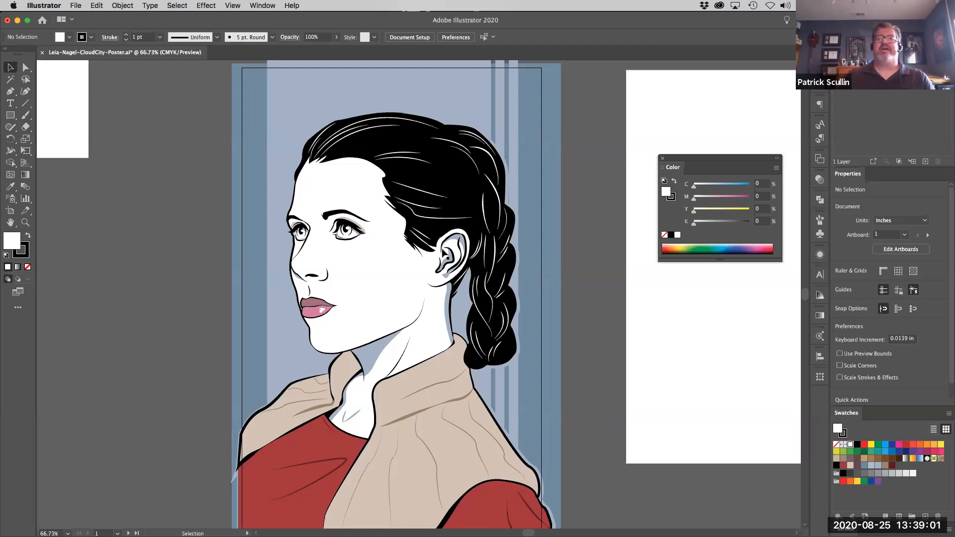
left_click(262, 6)
mouse_move(270, 52)
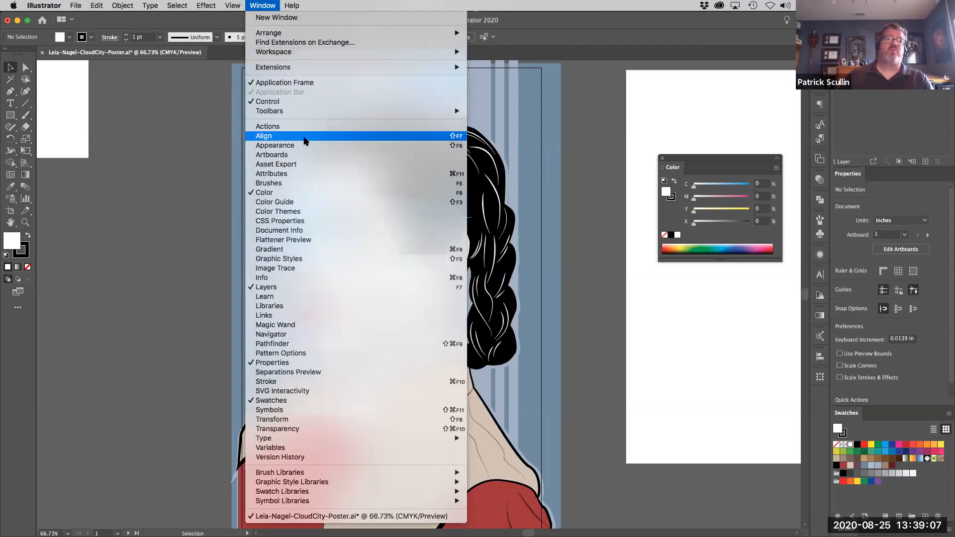
left_click(132, 20)
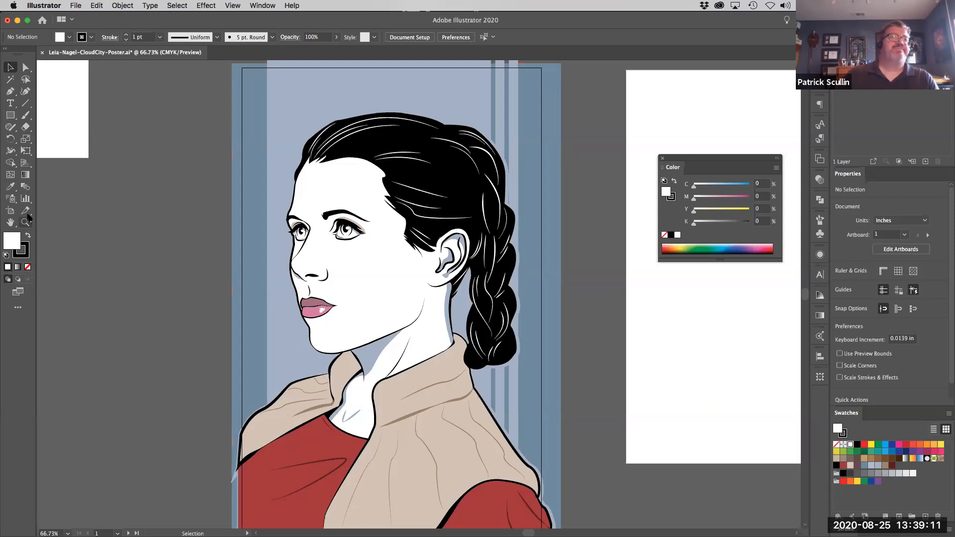
Show the tools grouped with the Line Segment tool
left_click(28, 105)
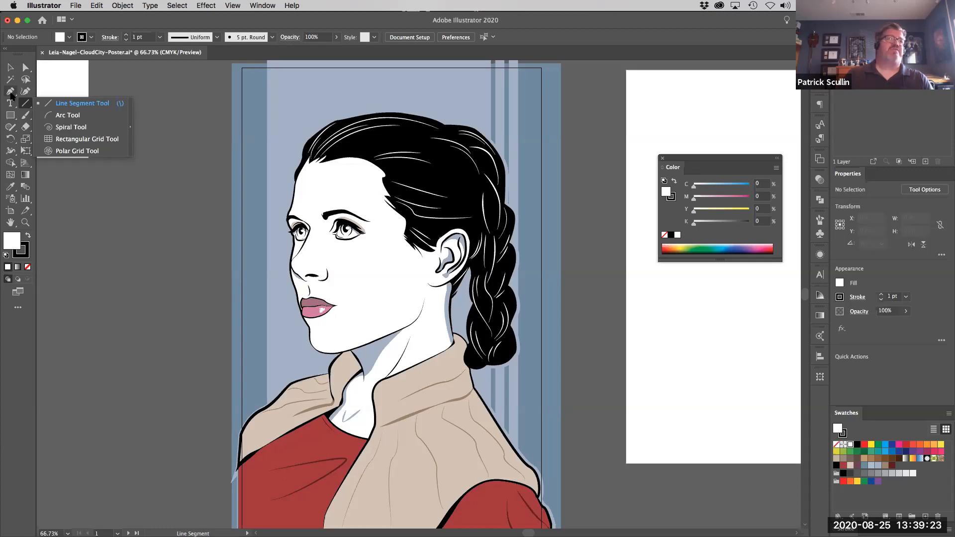
Show the tools grouped with the Pen tool and the Direct Selection tool, activating the Type tool in between
left_click(11, 94)
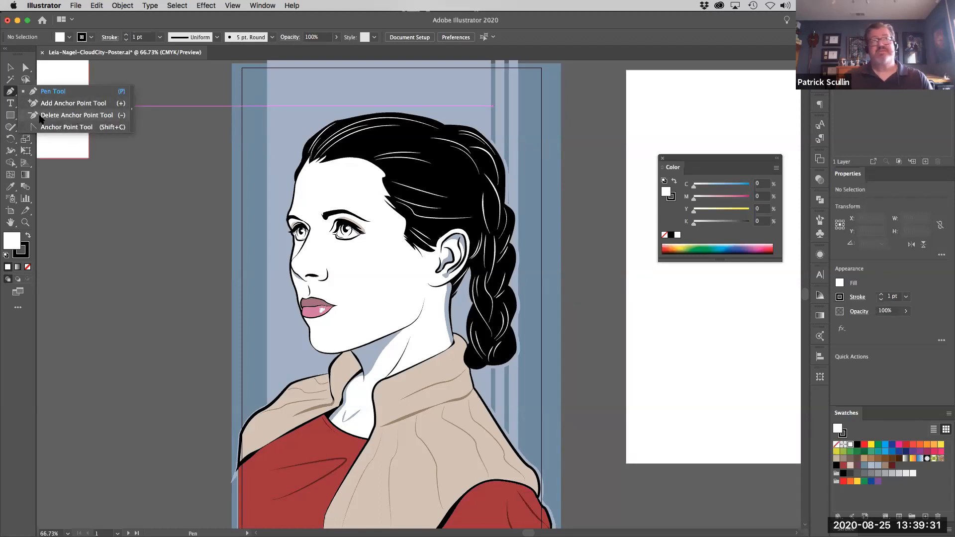
left_click(10, 103)
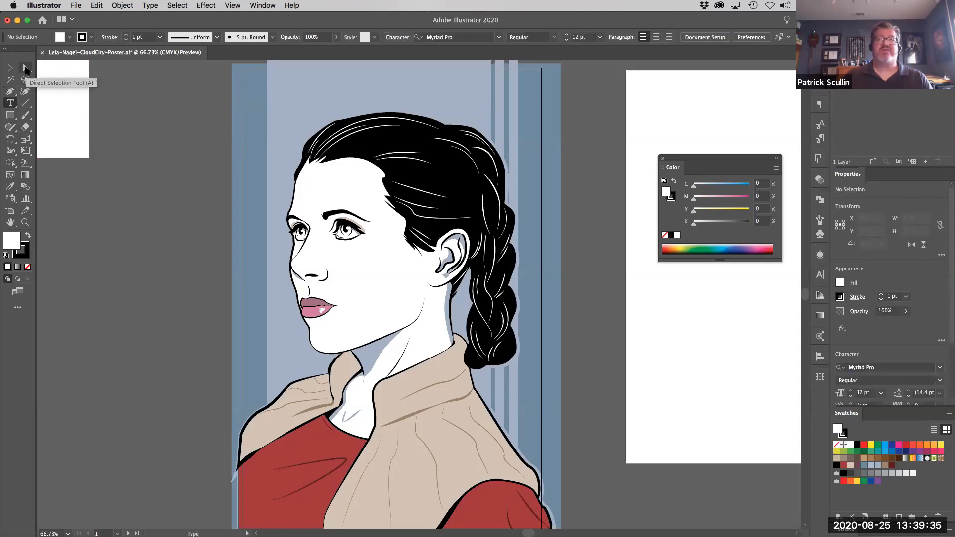
left_click(25, 70)
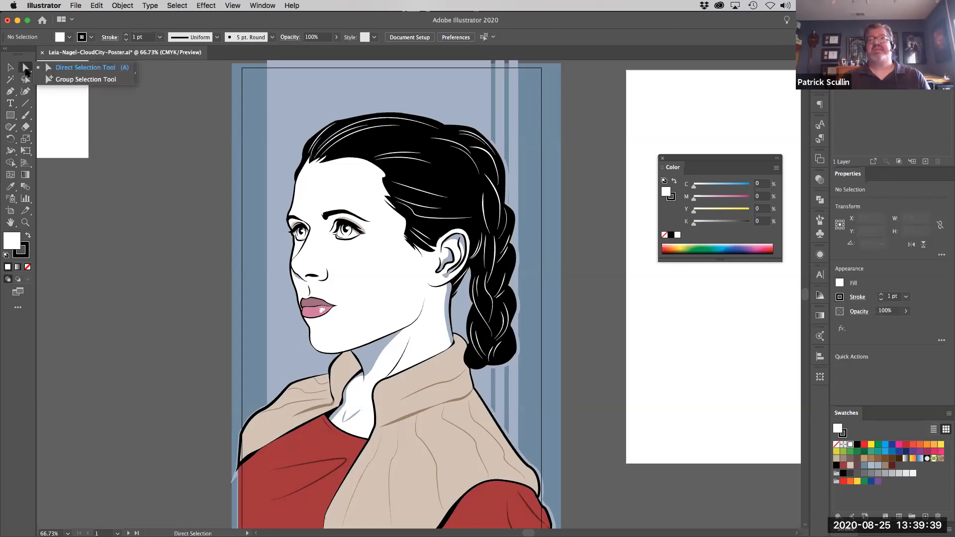
Show the shape tools grouped with the Rectangle tool and make the Ellipse tool the active one
left_click(10, 115)
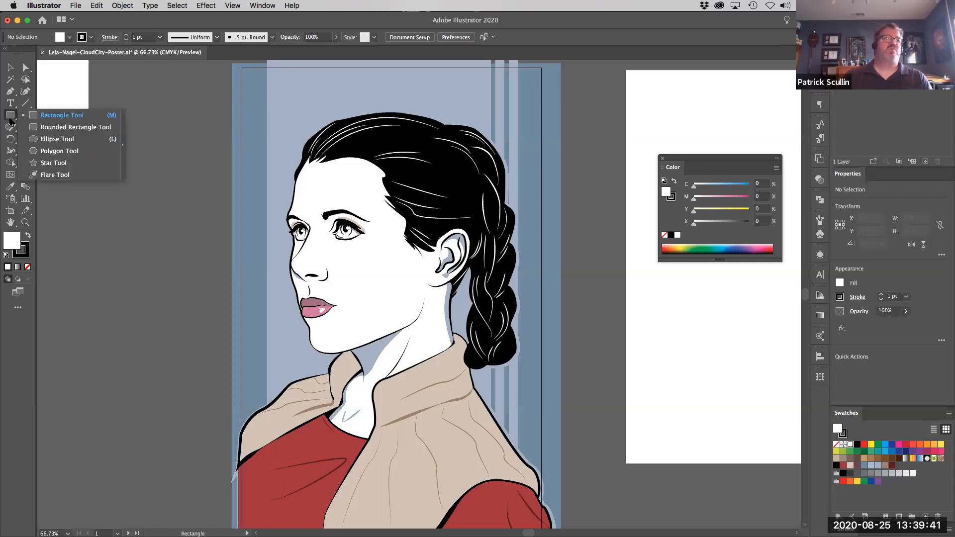
left_click(51, 140)
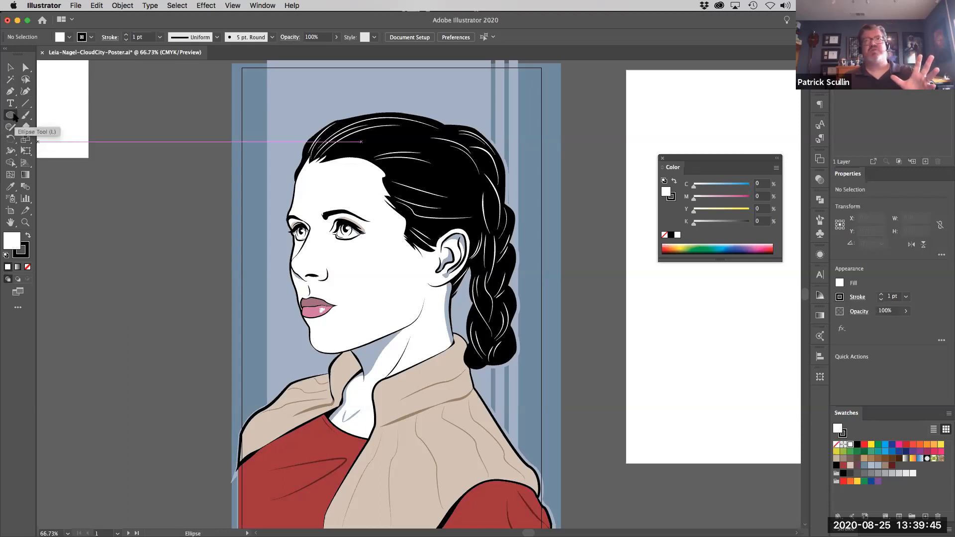
left_click(11, 115)
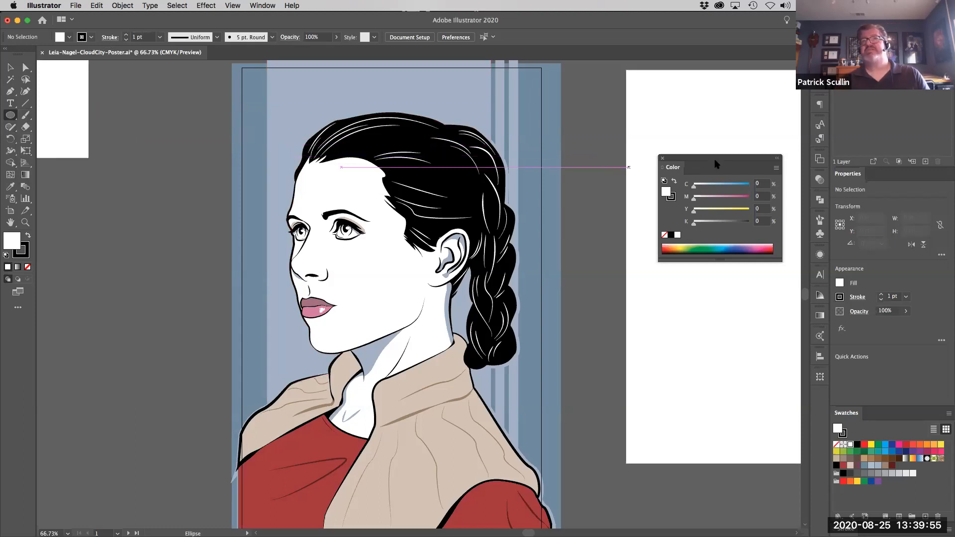
Move the floating Color panel to the pasteboard between the tools and the poster, and view its color mode options
left_click_drag(703, 158, 132, 190)
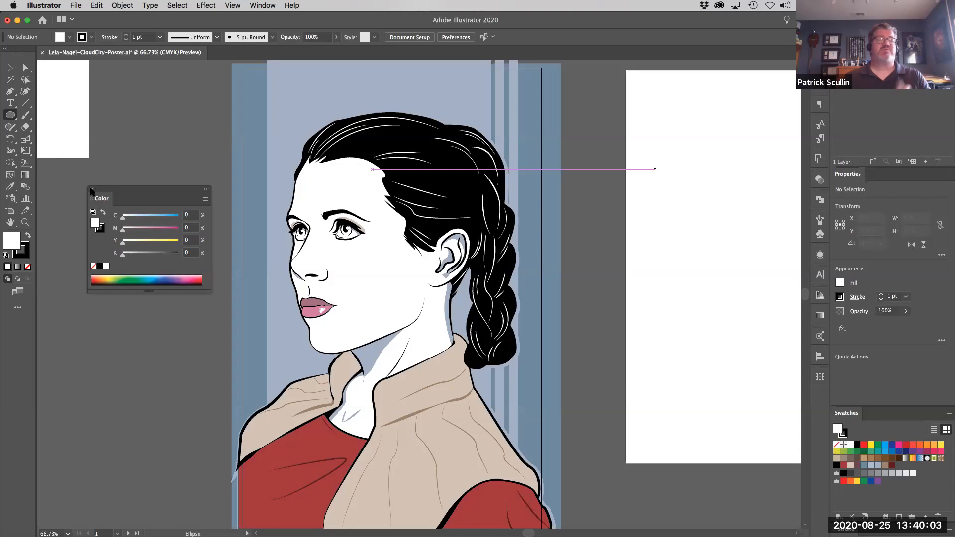
left_click(204, 200)
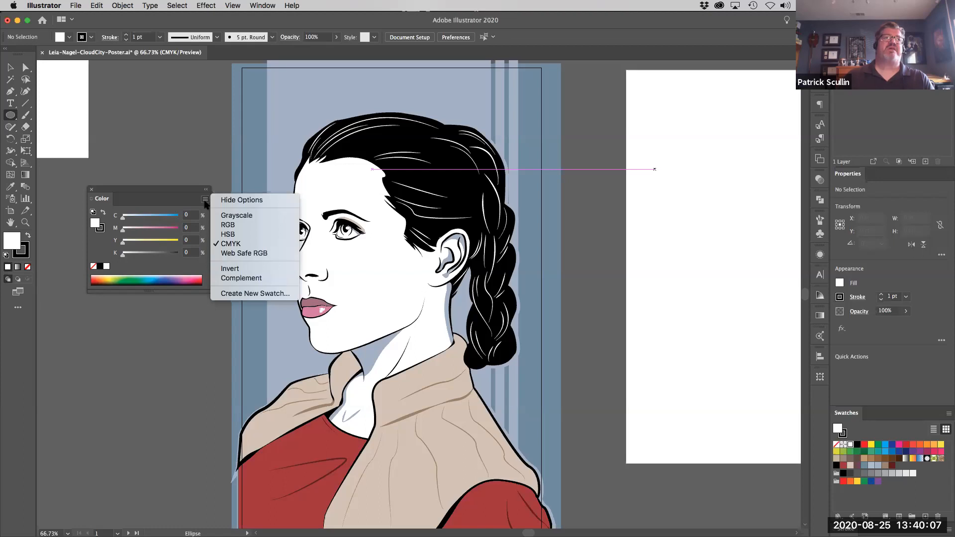
left_click(205, 191)
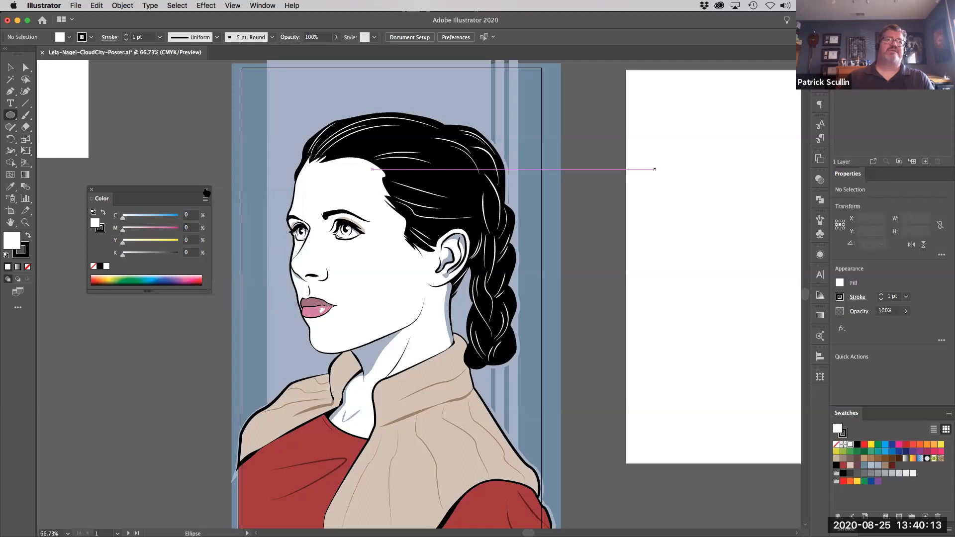
Collapse the Color panel to an icon and fully expand it again, repositioning it slightly higher beside the poster
left_click(205, 190)
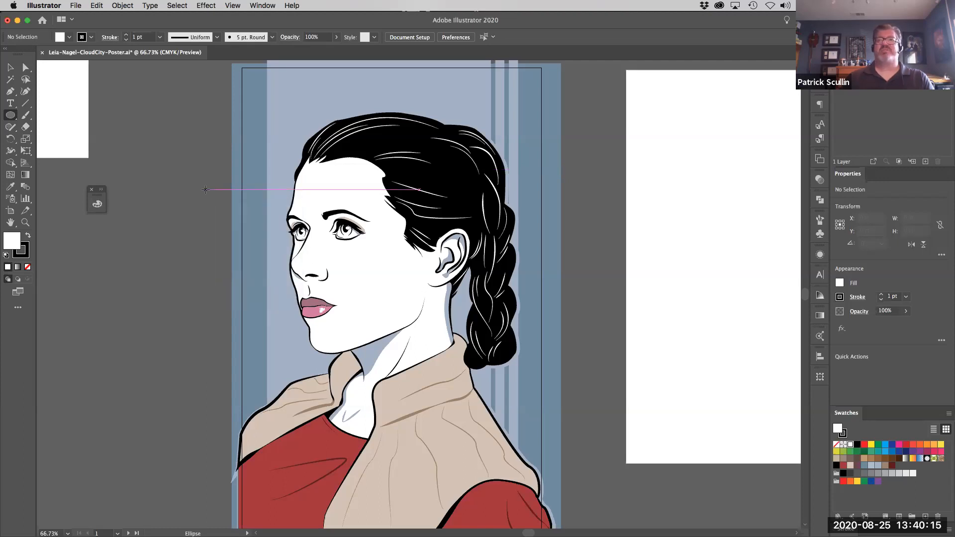
left_click(97, 205)
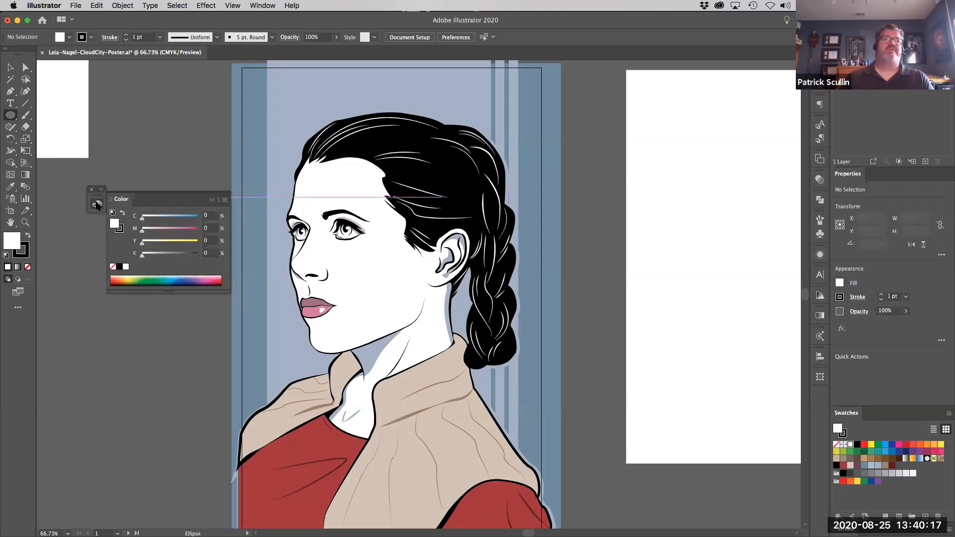
left_click(102, 191)
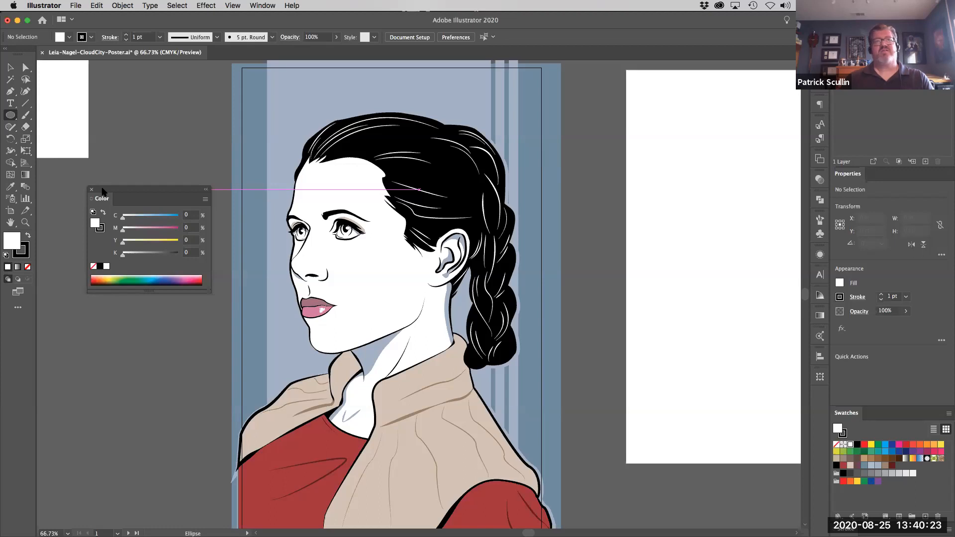
left_click_drag(151, 189, 158, 158)
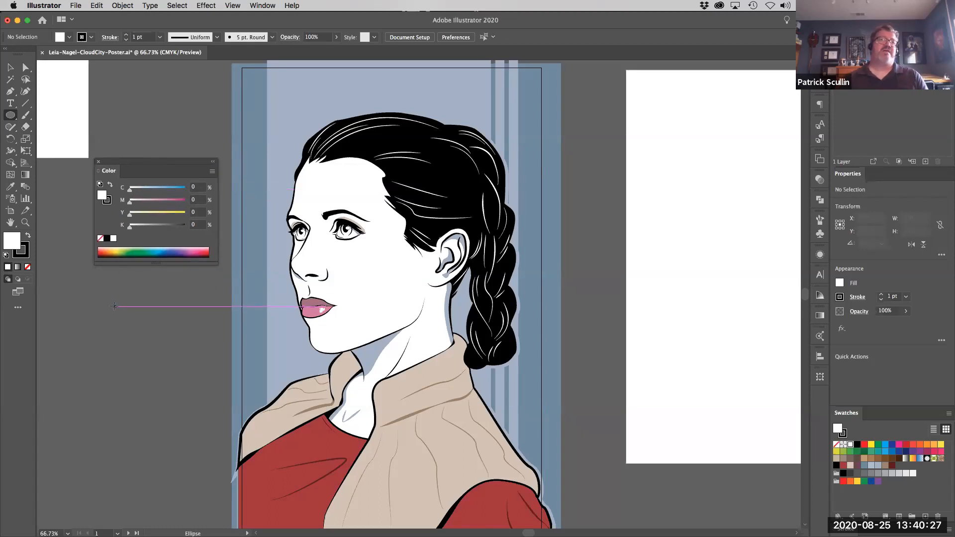